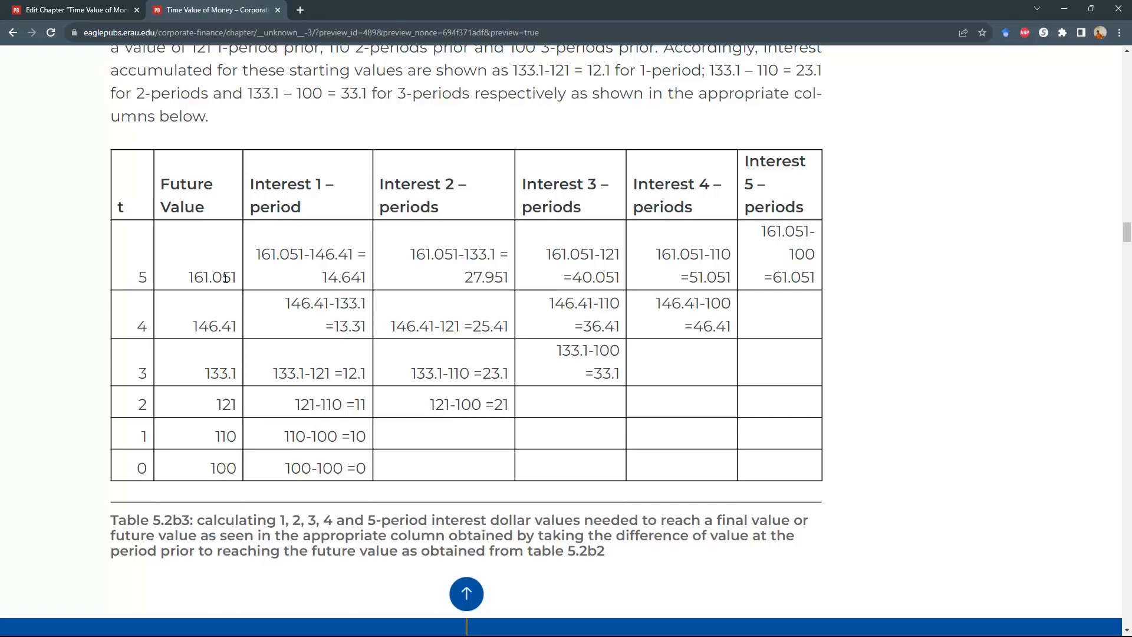
Examine the future values for t=5 down to t=1 in the prior-values table, Table 5.2b2-2
{"action": "scroll", "coordinate": [225, 278], "scroll_direction": "up", "scroll_amount": 10}
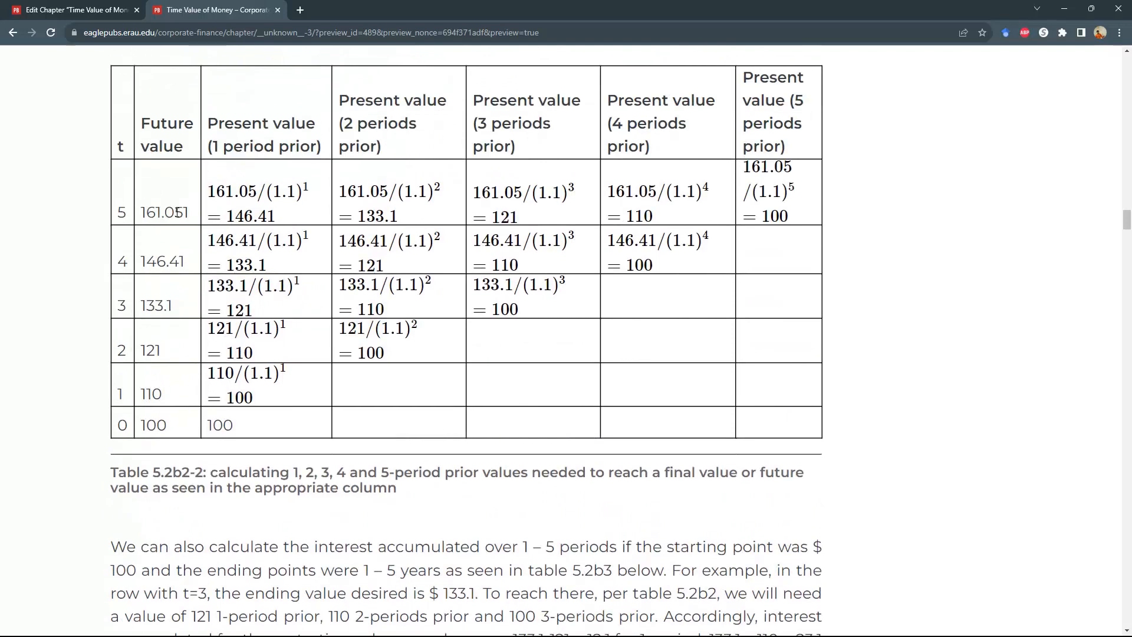
{"action": "double_click", "coordinate": [172, 205]}
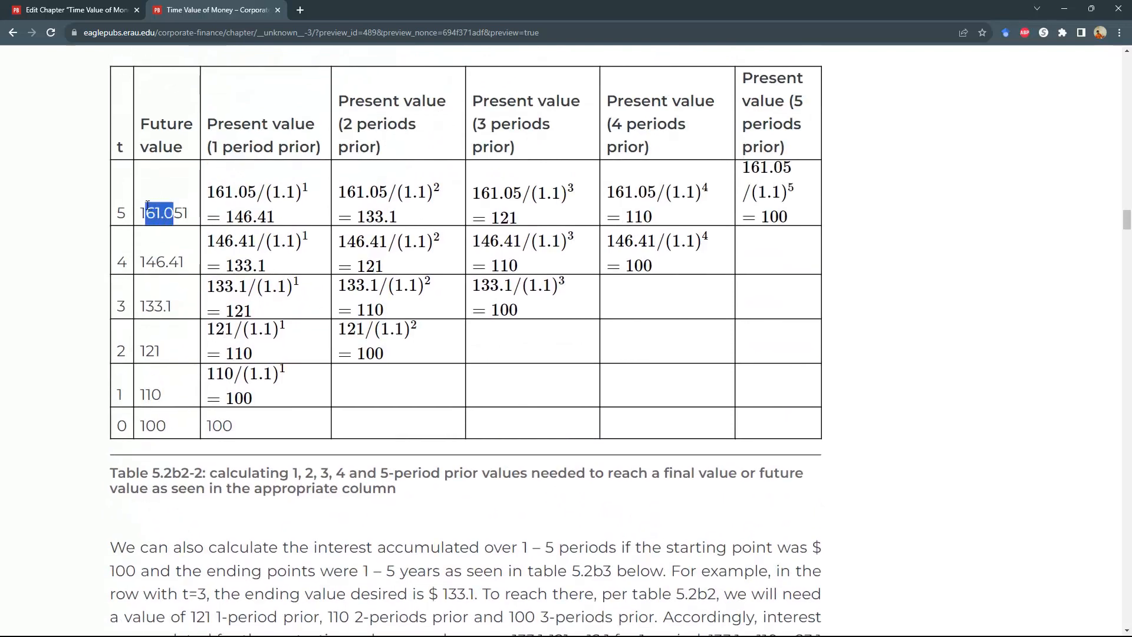
{"action": "left_click", "coordinate": [148, 205]}
{"action": "double_click", "coordinate": [147, 206]}
{"action": "left_click", "coordinate": [147, 207]}
{"action": "double_click", "coordinate": [149, 259]}
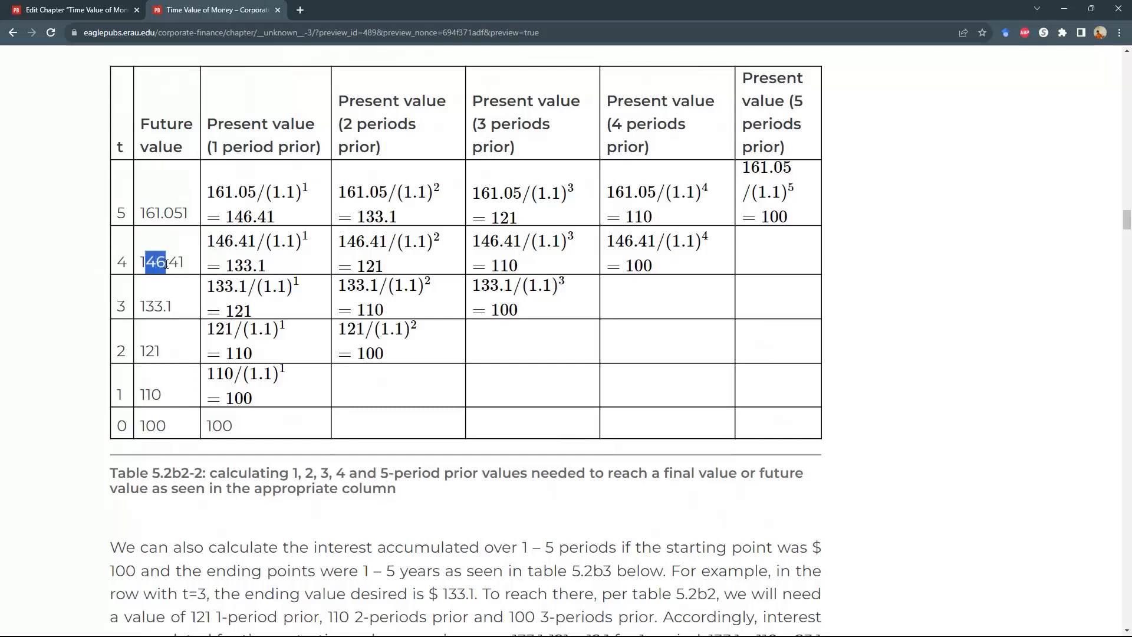
{"action": "left_click", "coordinate": [150, 261]}
{"action": "double_click", "coordinate": [155, 304]}
{"action": "left_click", "coordinate": [163, 305]}
{"action": "double_click", "coordinate": [145, 348]}
{"action": "left_click", "coordinate": [149, 350]}
{"action": "double_click", "coordinate": [147, 394]}
{"action": "left_click", "coordinate": [155, 394]}
{"action": "scroll", "coordinate": [702, 277], "scroll_direction": "down", "scroll_amount": 1}
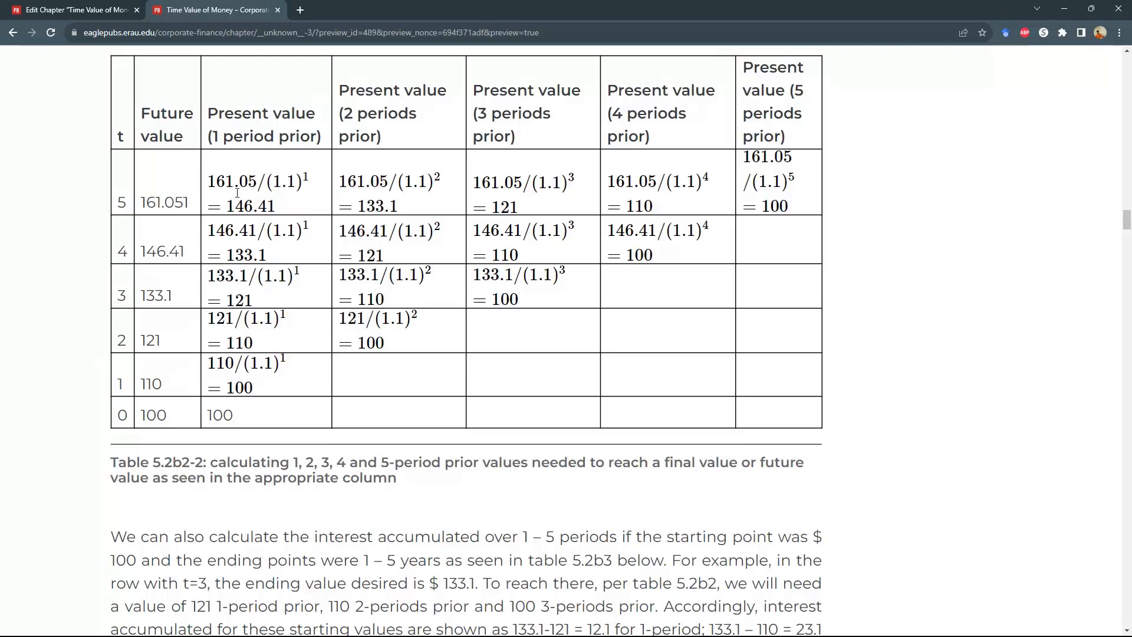
Compare the interest calculations in Table 5.2b3 with the prior values in Table 5.2b2-2
{"action": "scroll", "coordinate": [252, 197], "scroll_direction": "down", "scroll_amount": 10}
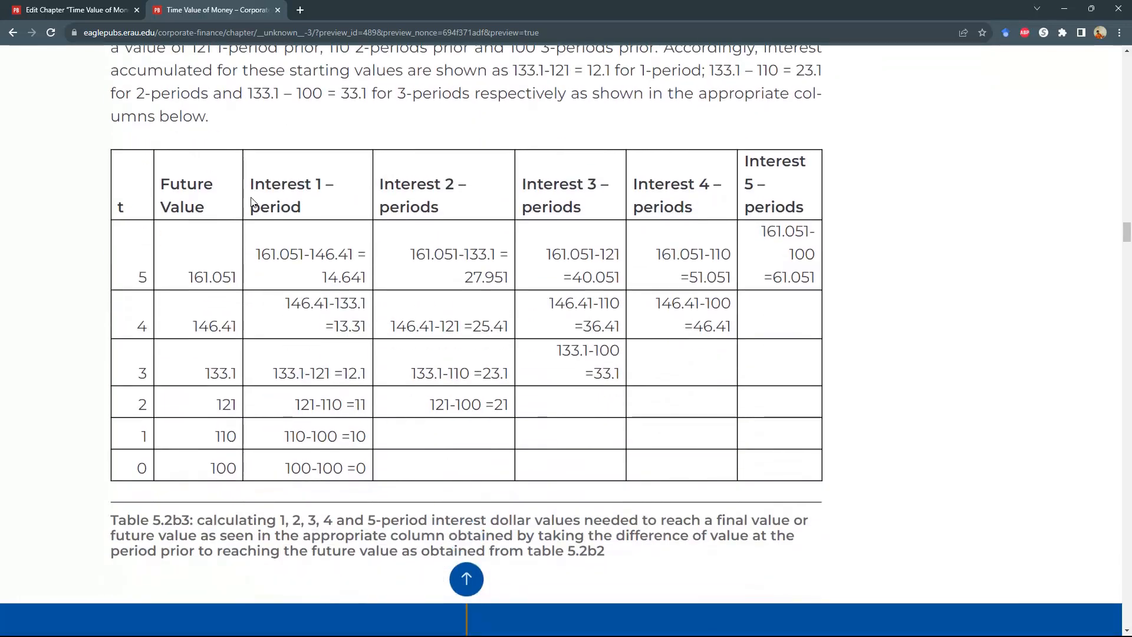
{"action": "key", "text": "alt+Tab"}
{"action": "key", "text": "alt+Tab"}
{"action": "key", "text": "alt+Tab"}
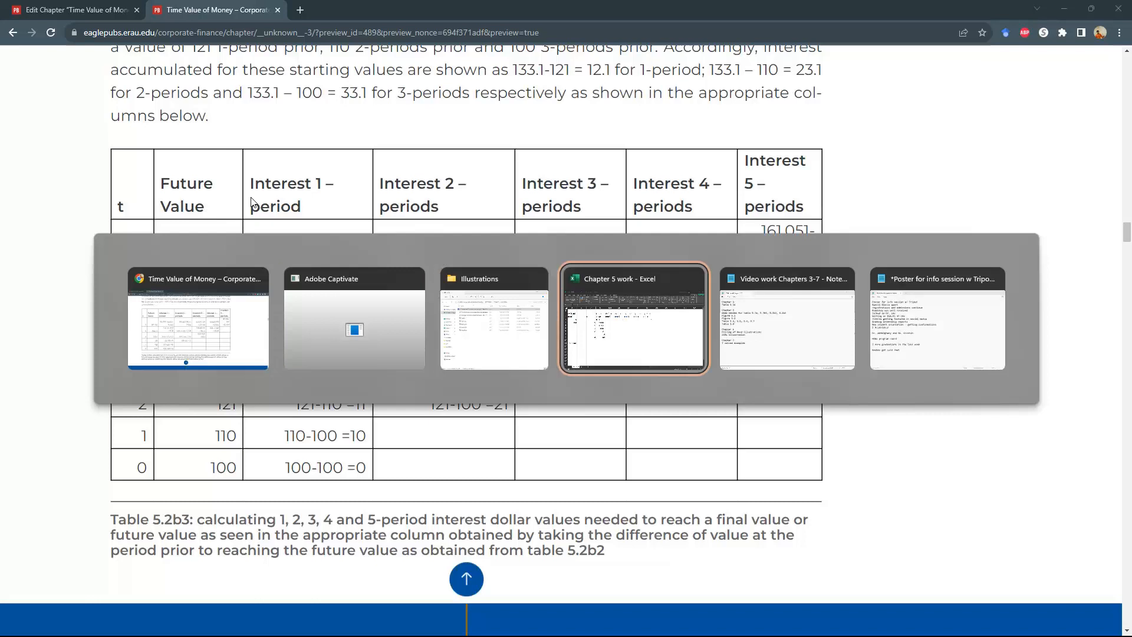
{"action": "key", "text": "alt+shift+Tab"}
{"action": "key", "text": "alt+shift+Tab"}
{"action": "key", "text": "alt+shift+Tab"}
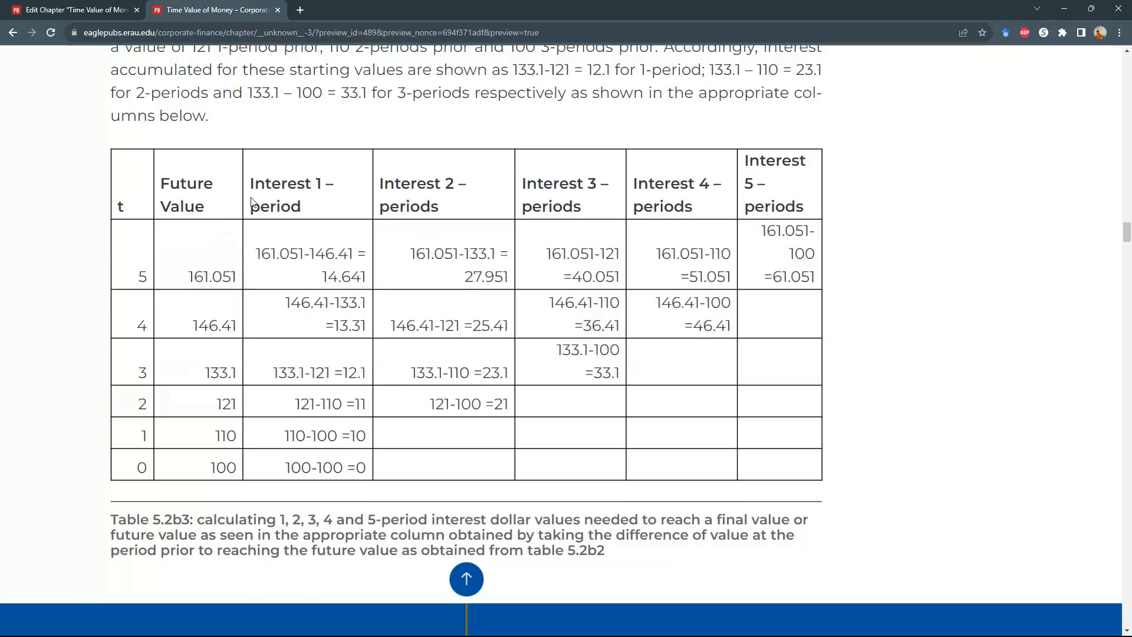
{"action": "scroll", "coordinate": [312, 277], "scroll_direction": "up", "scroll_amount": 8}
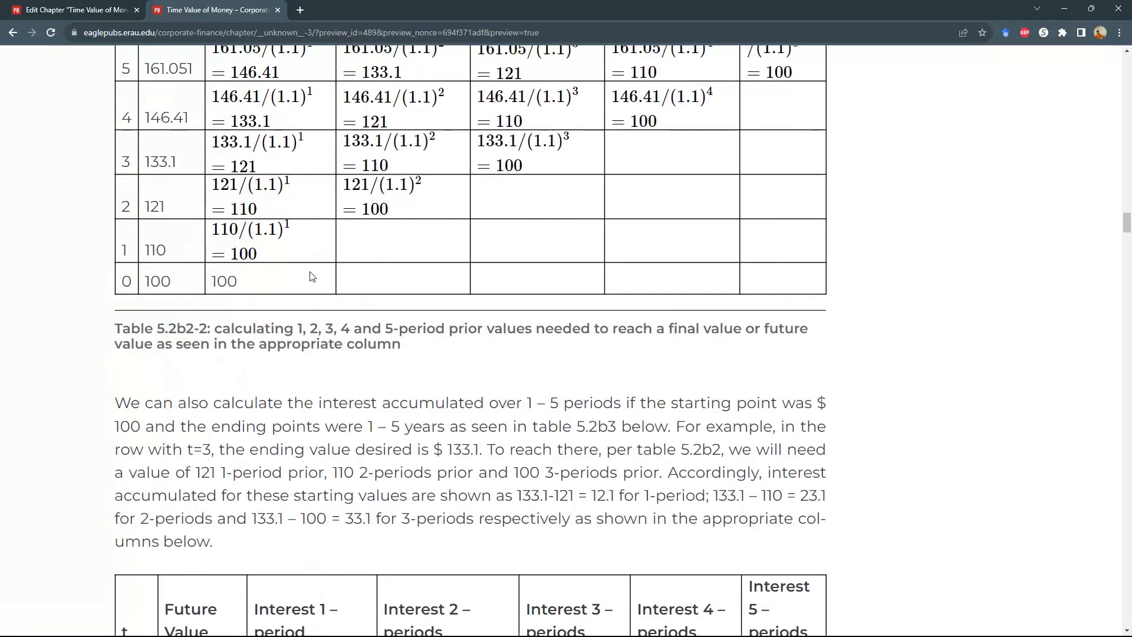
{"action": "scroll", "coordinate": [312, 276], "scroll_direction": "down", "scroll_amount": 5}
{"action": "scroll", "coordinate": [312, 276], "scroll_direction": "down", "scroll_amount": 2}
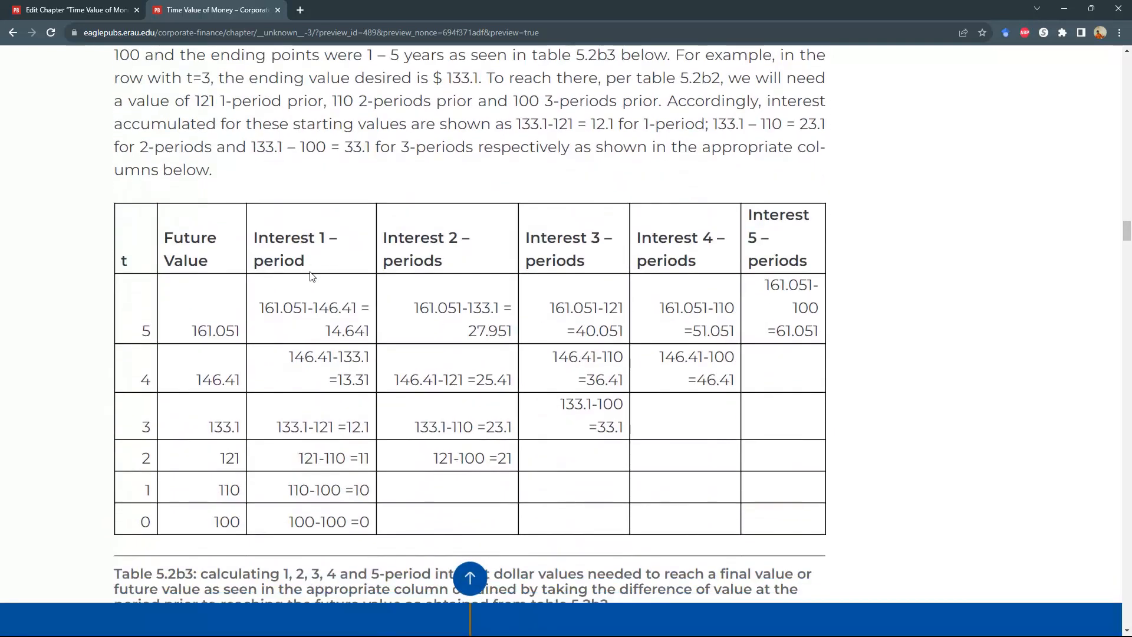
{"action": "scroll", "coordinate": [312, 277], "scroll_direction": "down", "scroll_amount": 1}
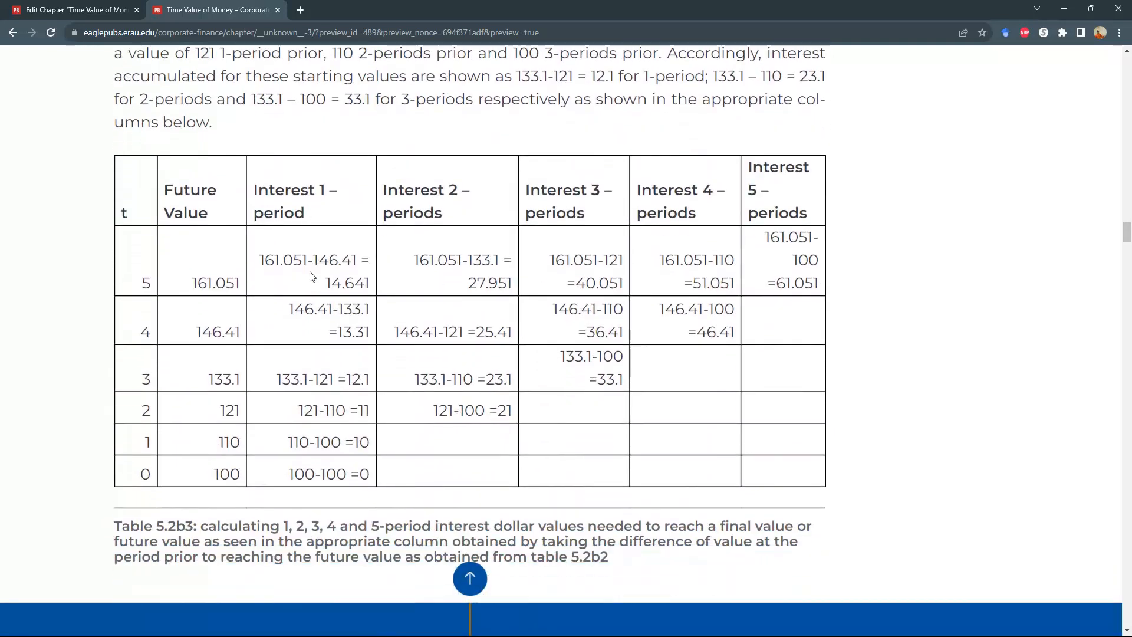
Switch to the Chapter 5 work workbook in Excel
{"action": "key", "text": "alt+Tab"}
{"action": "key", "text": "Tab"}
{"action": "key", "text": "alt+Tab"}
{"action": "key", "text": "alt+Tab"}
{"action": "key", "text": "alt+Tab"}
{"action": "key", "text": "alt+Tab"}
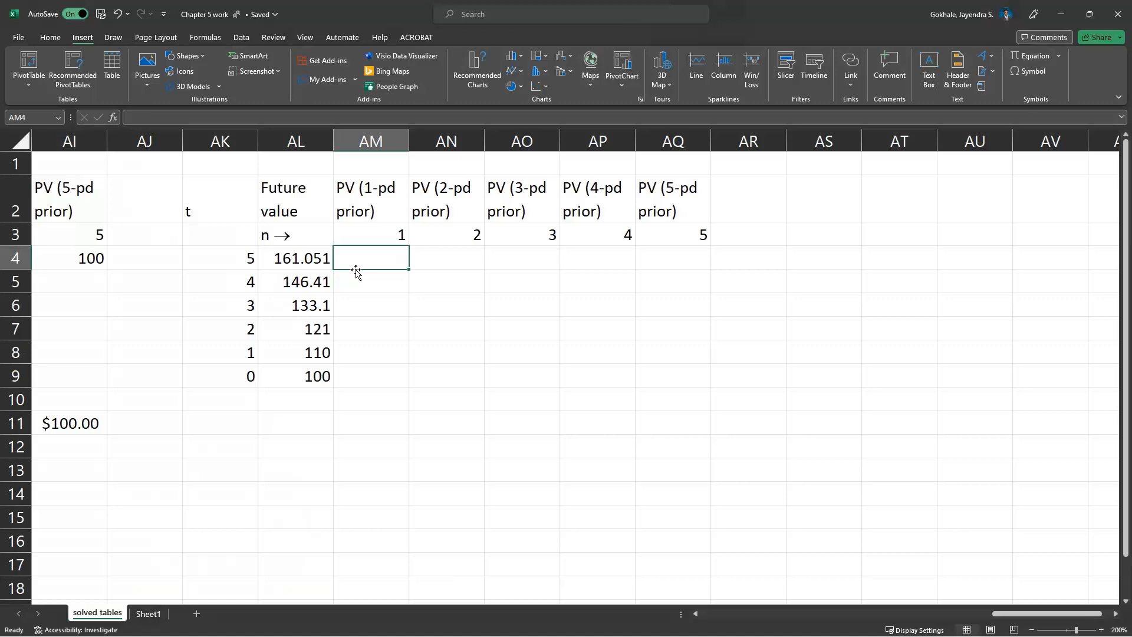
Enter the formula =PV($AM$1,AM$3,0,$AL4,0) in cell AM4, with a positive future value reference
{"action": "type", "text": "=PV("}
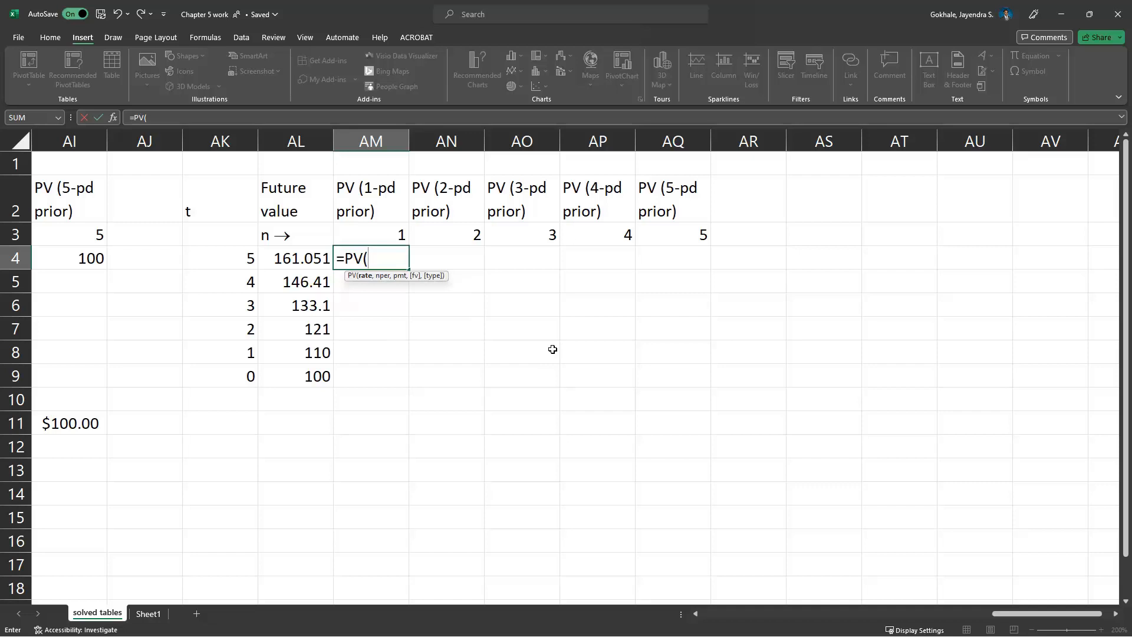
{"action": "type", "text": "$AM$1"}
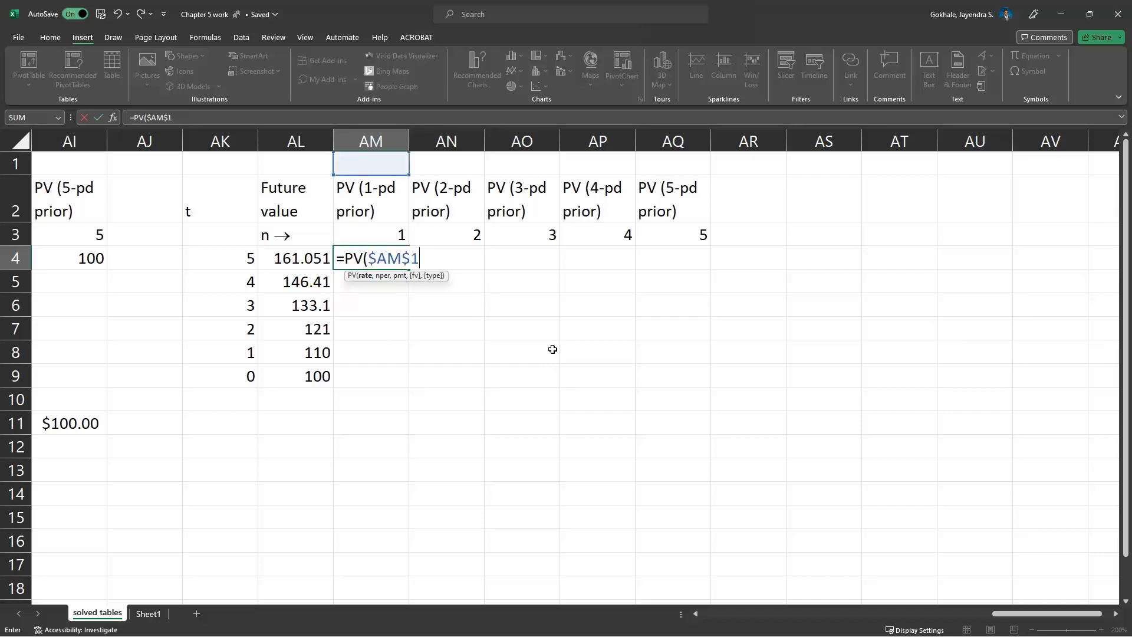
{"action": "type", "text": ","}
{"action": "type", "text": "AM"}
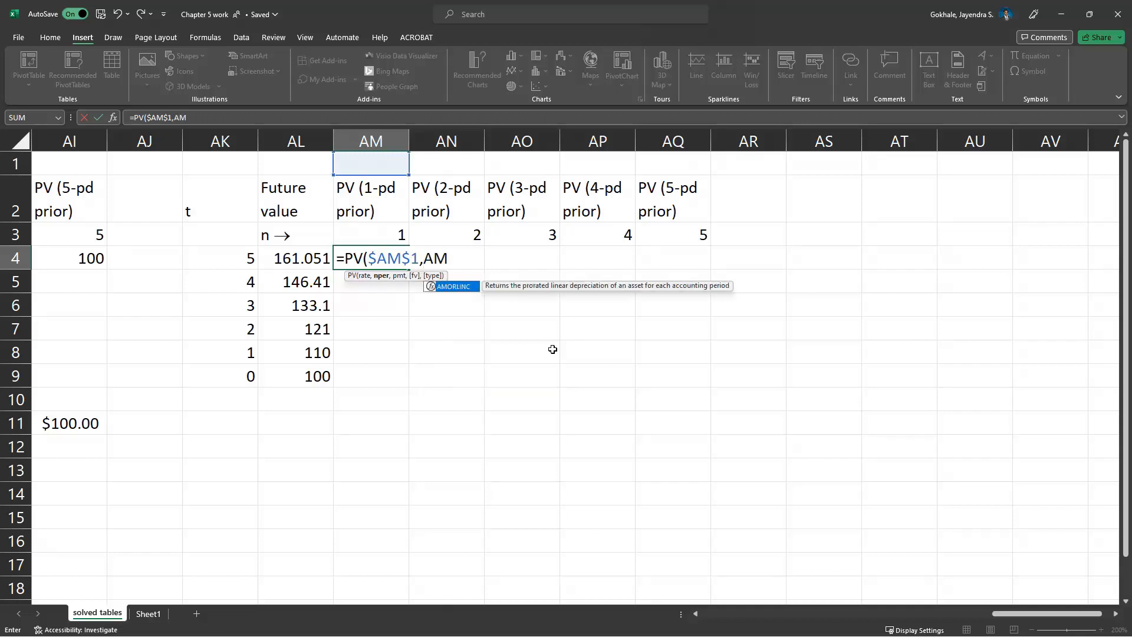
{"action": "type", "text": "$3"}
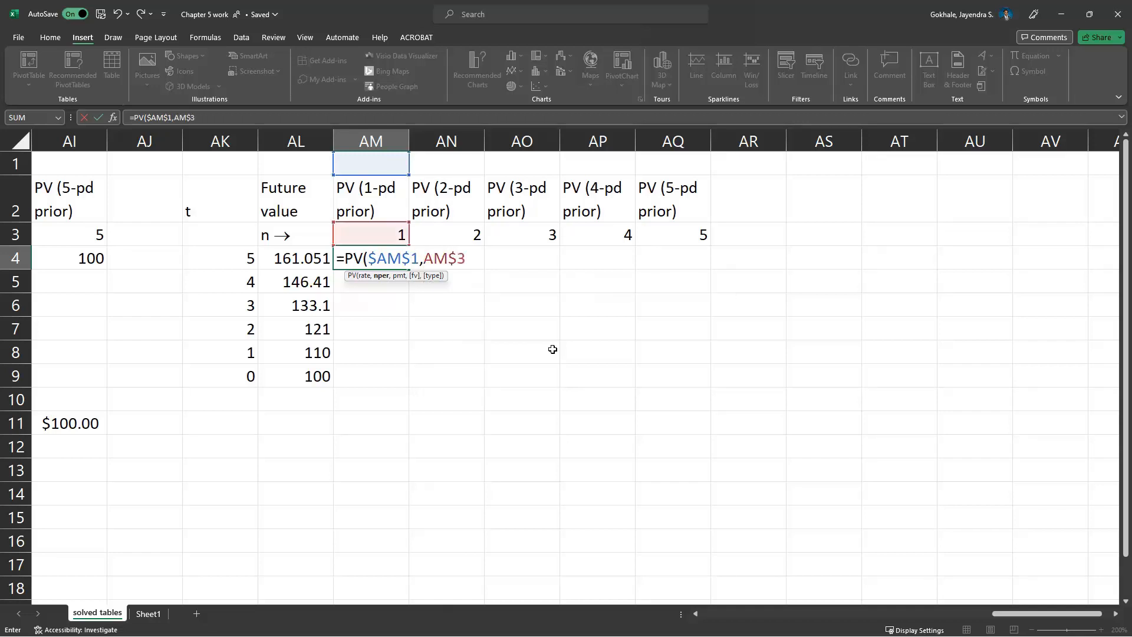
{"action": "type", "text": ",0,-$AL4"}
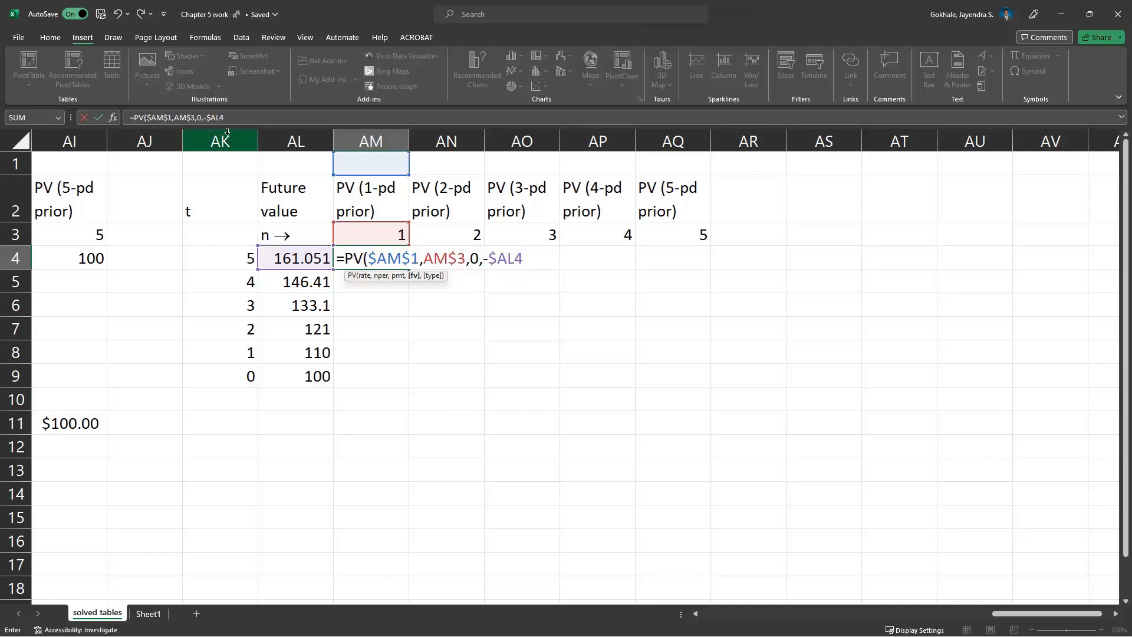
{"action": "left_click", "coordinate": [209, 120]}
{"action": "key", "text": "BackSpace"}
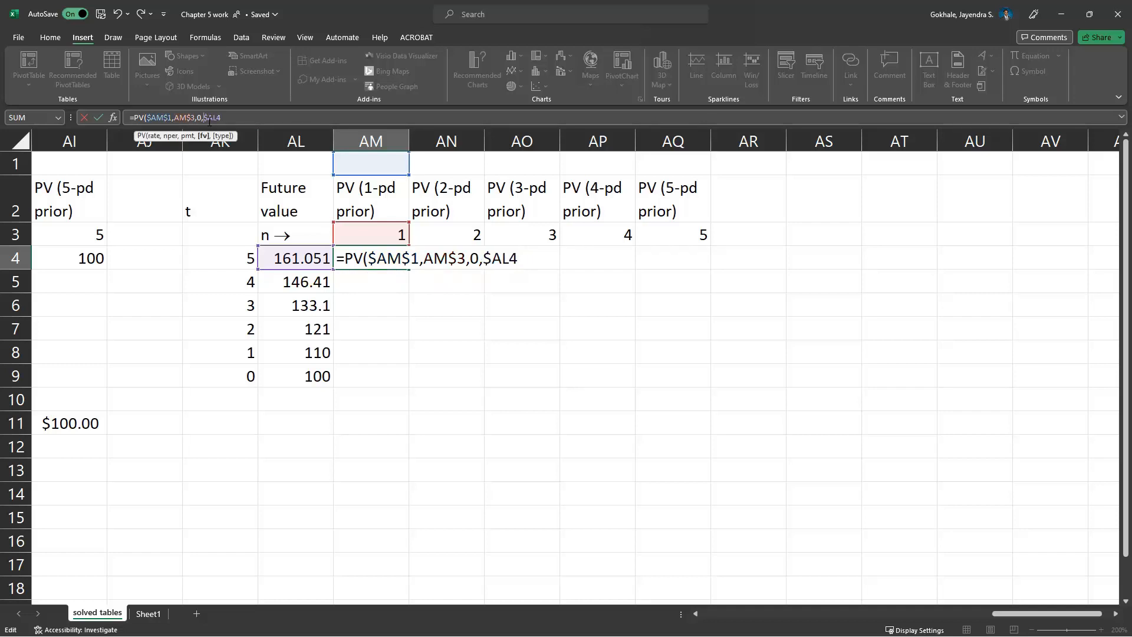
{"action": "left_click", "coordinate": [523, 260]}
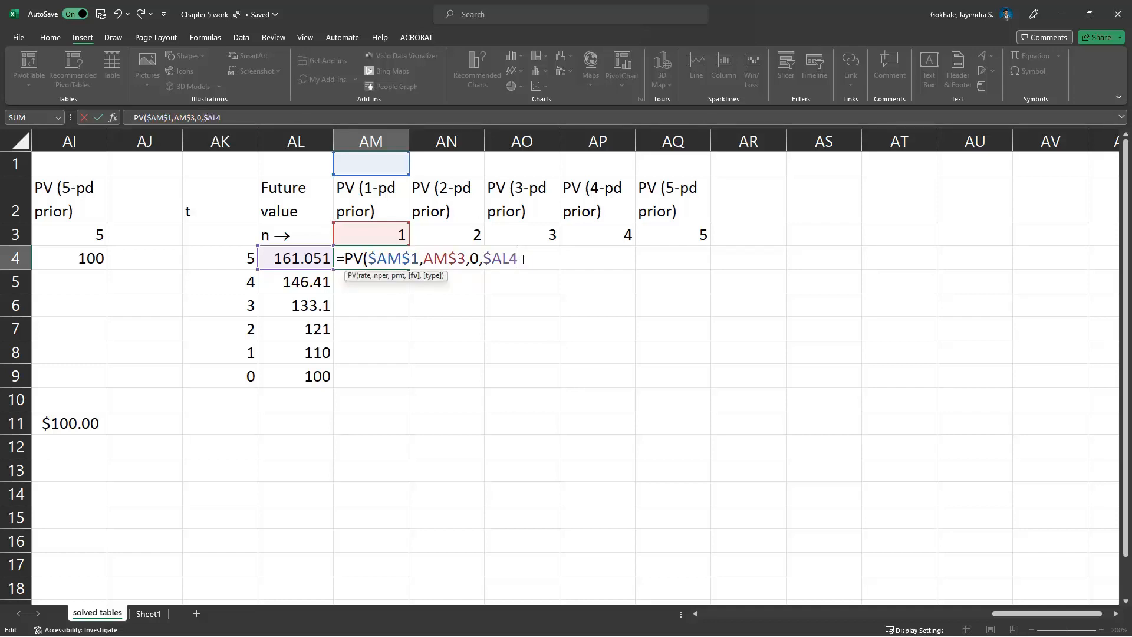
{"action": "type", "text": ","}
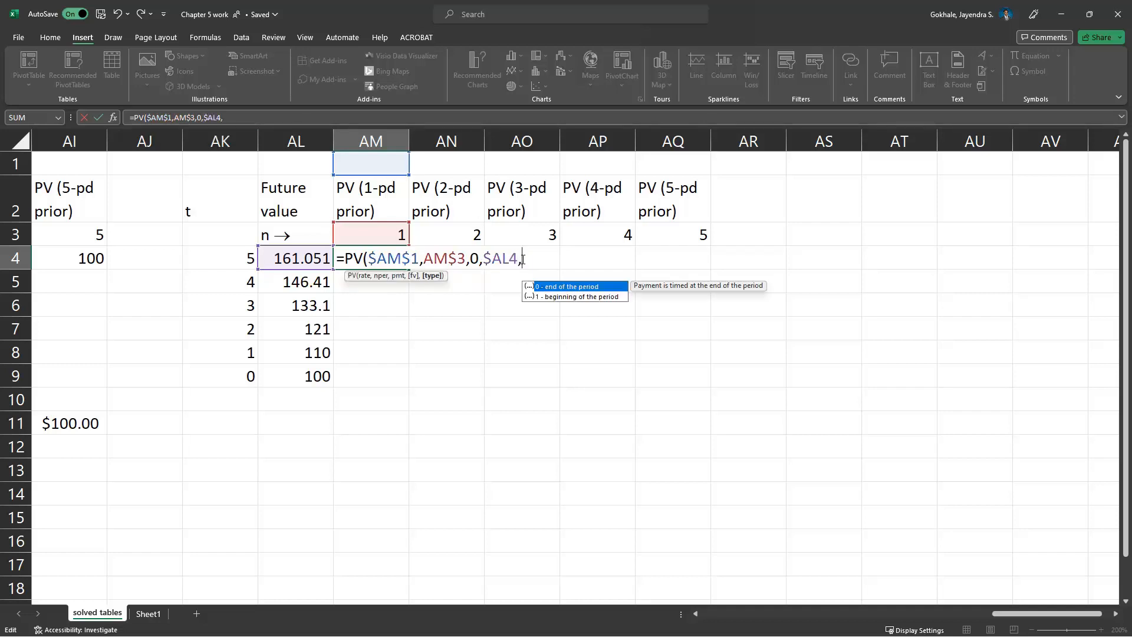
{"action": "type", "text": "0)"}
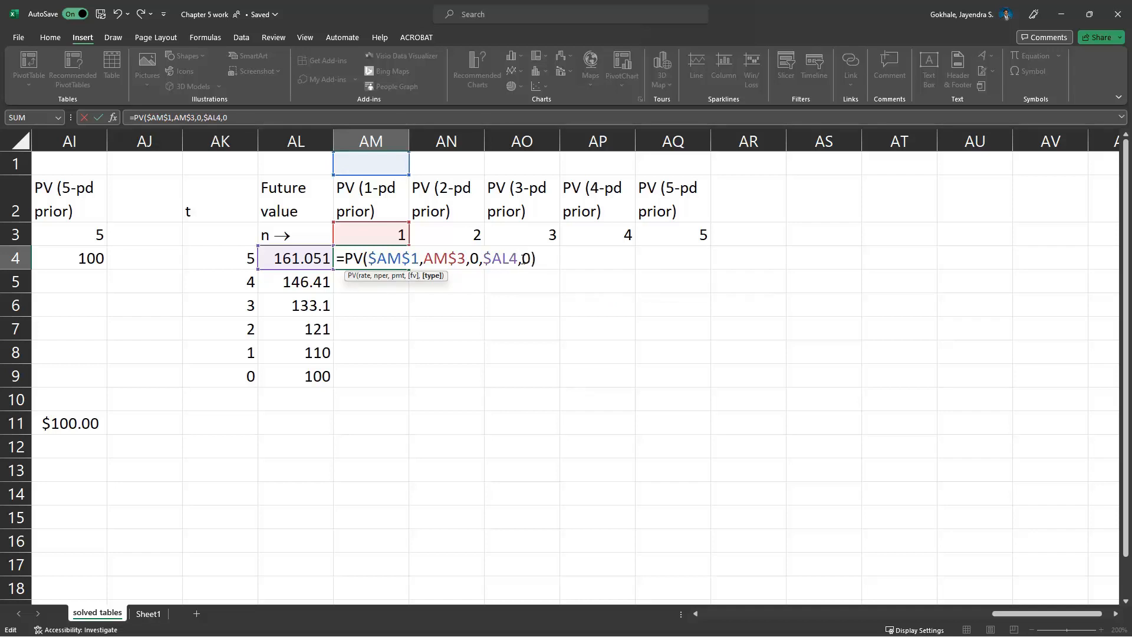
{"action": "key", "text": "Return"}
Enter the 10% interest rate in cell AM1
{"action": "key", "text": "Up"}
{"action": "key", "text": "Up"}
{"action": "key", "text": "Up"}
{"action": "key", "text": "Up"}
{"action": "type", "text": "10%"}
{"action": "key", "text": "Return"}
Label cell AL1 "rate" followed by a right arrow symbol from the Symbol font
{"action": "key", "text": "Left"}
{"action": "key", "text": "Left"}
{"action": "key", "text": "Up"}
{"action": "key", "text": "Right"}
{"action": "type", "text": "rate"}
{"action": "key", "text": "alt+n"}
{"action": "key", "text": "u"}
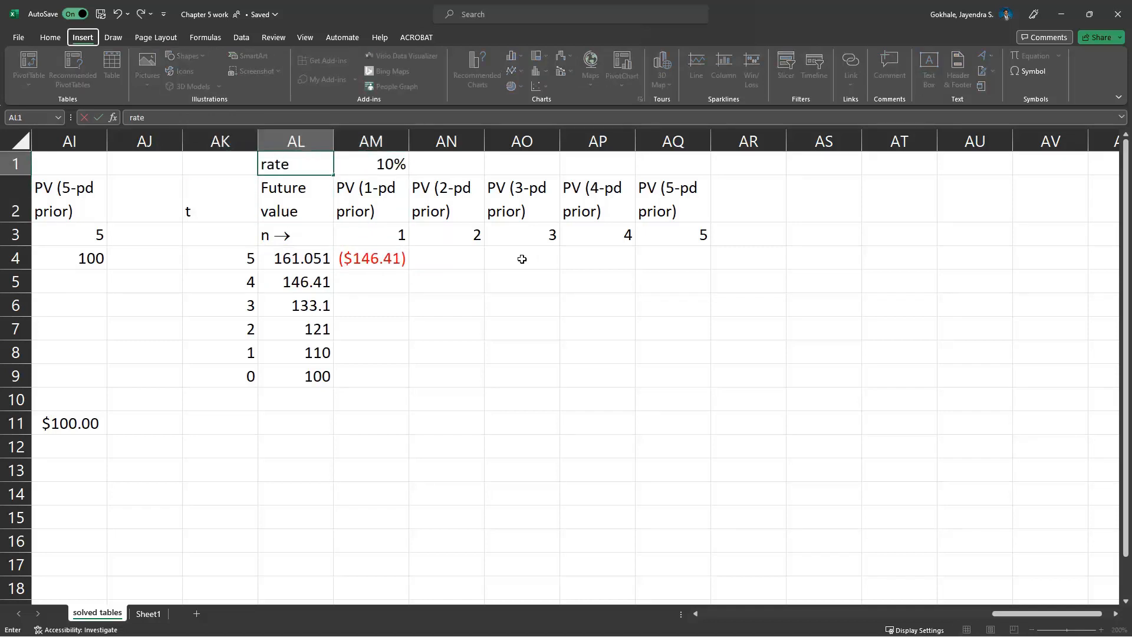
{"action": "key", "text": "Down"}
{"action": "key", "text": "Down"}
{"action": "key", "text": "Down"}
{"action": "key", "text": "Down"}
{"action": "key", "text": "Right"}
{"action": "key", "text": "Right"}
{"action": "key", "text": "Return"}
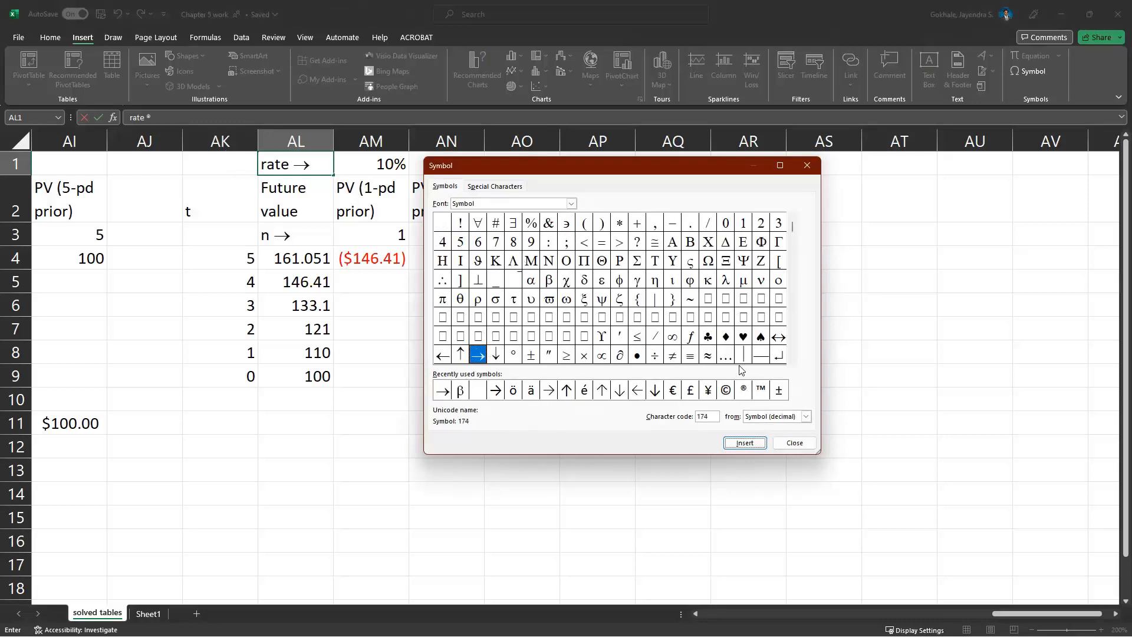
{"action": "left_click", "coordinate": [795, 443]}
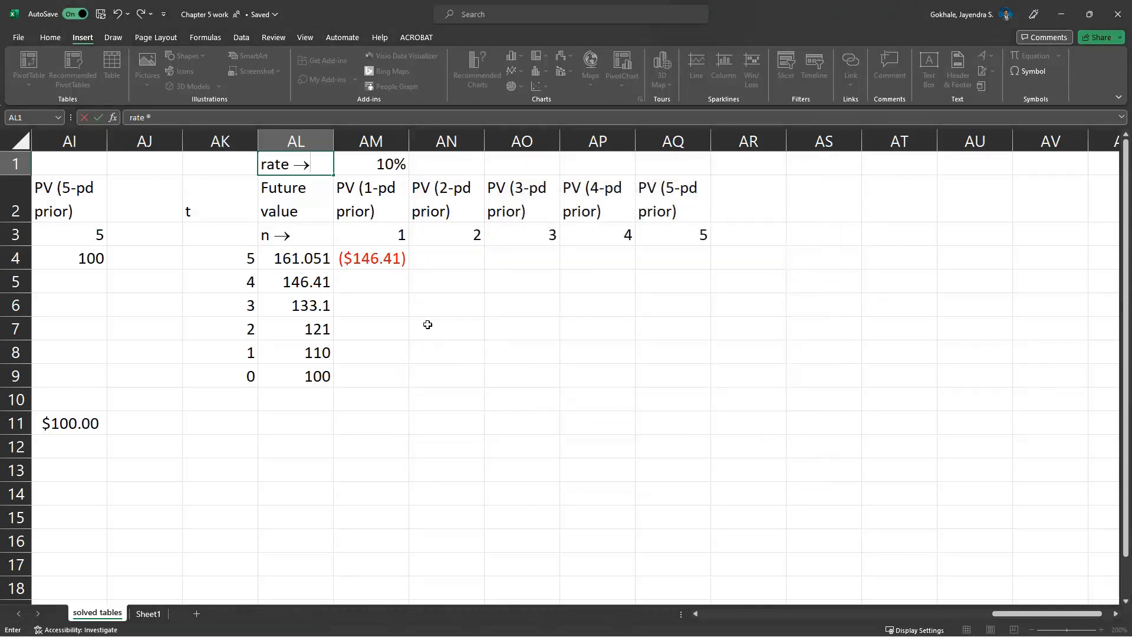
{"action": "key", "text": "Return"}
Add AM$3+ in front of the PV function in cell AM4, making the formula =AM$3+PV($AM$1,AM$3,0,$AL4,0)
{"action": "key", "text": "Right"}
{"action": "key", "text": "Down"}
{"action": "key", "text": "Down"}
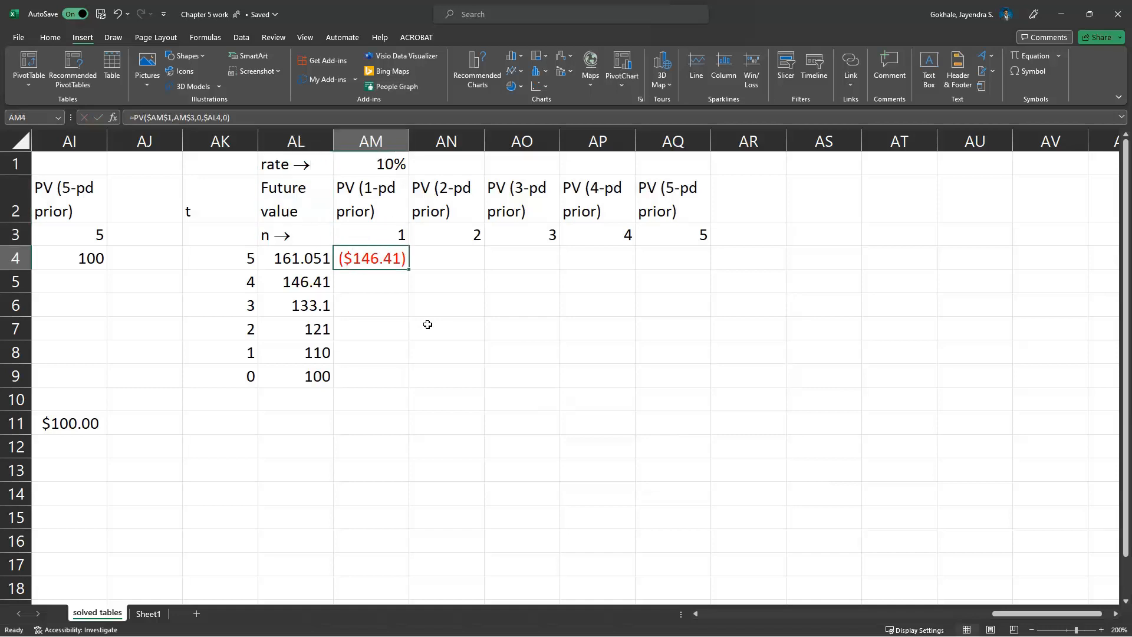
{"action": "key", "text": "Left"}
{"action": "key", "text": "Right"}
{"action": "key", "text": "F2"}
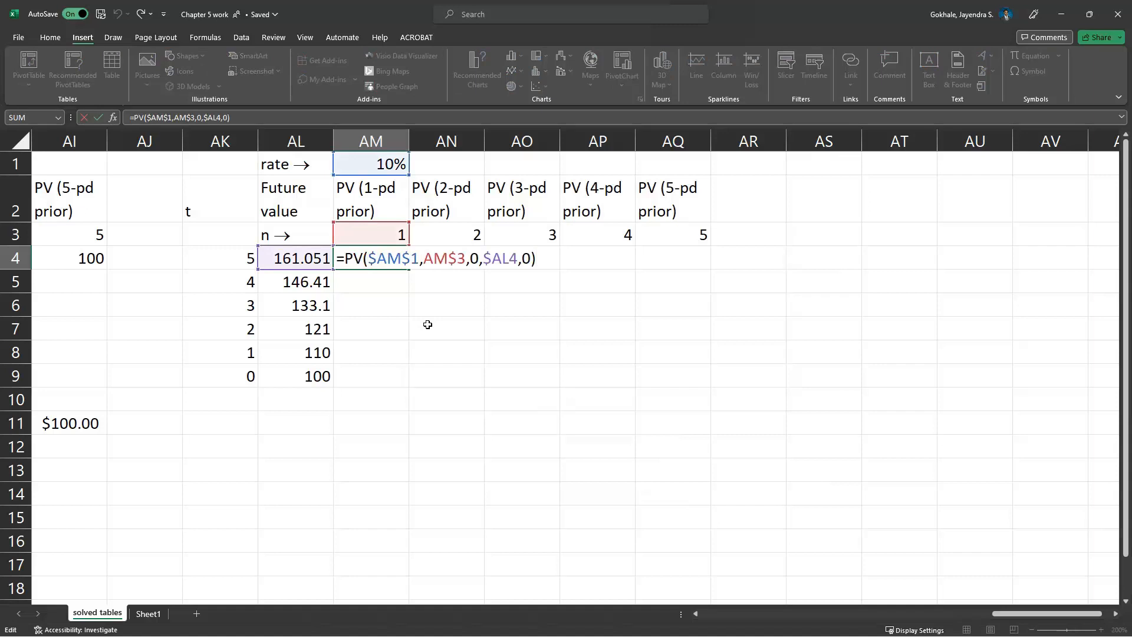
{"action": "key", "text": "Left"}
{"action": "key", "text": "Left"}
{"action": "key", "text": "Left"}
{"action": "key", "text": "Left"}
{"action": "key", "text": "Left"}
{"action": "key", "text": "Left"}
{"action": "key", "text": "Left"}
{"action": "key", "text": "Left"}
{"action": "key", "text": "Left"}
{"action": "key", "text": "Left"}
{"action": "key", "text": "Left"}
{"action": "key", "text": "Left"}
{"action": "key", "text": "Left"}
{"action": "key", "text": "Left"}
{"action": "key", "text": "Left"}
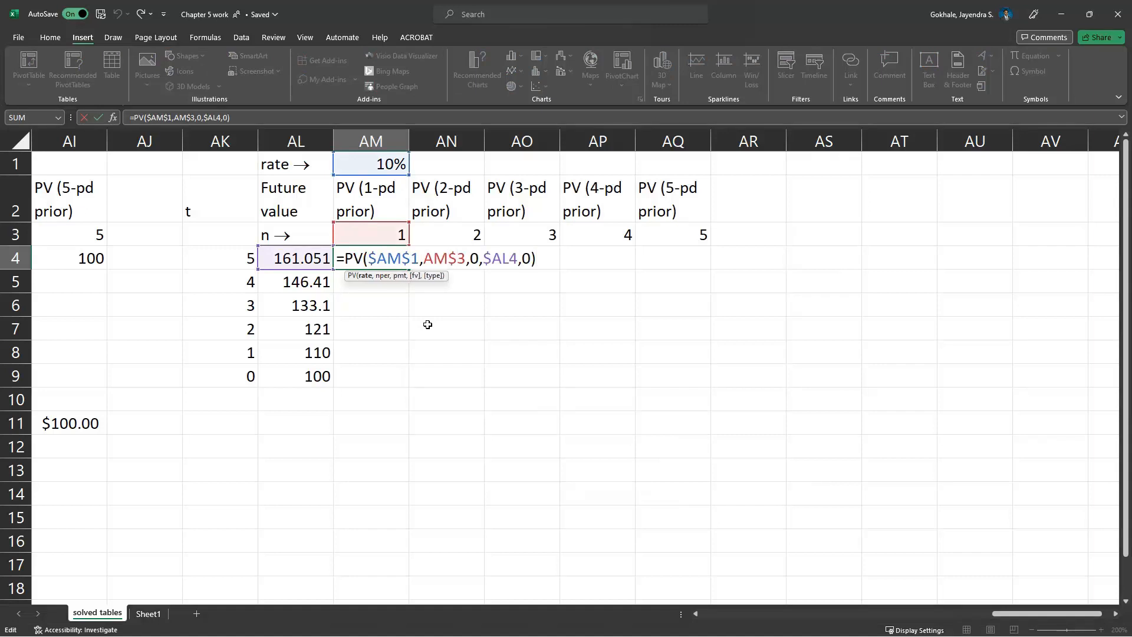
{"action": "key", "text": "Left"}
{"action": "key", "text": "Left"}
{"action": "key", "text": "Left"}
{"action": "key", "text": "Left"}
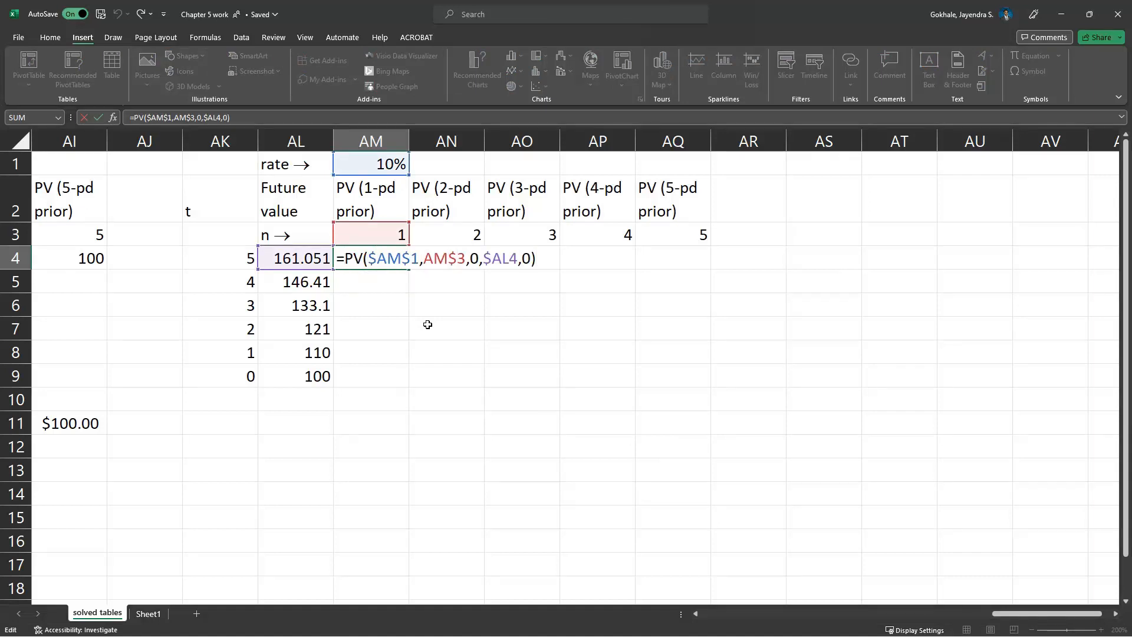
{"action": "type", "text": "AM$3"}
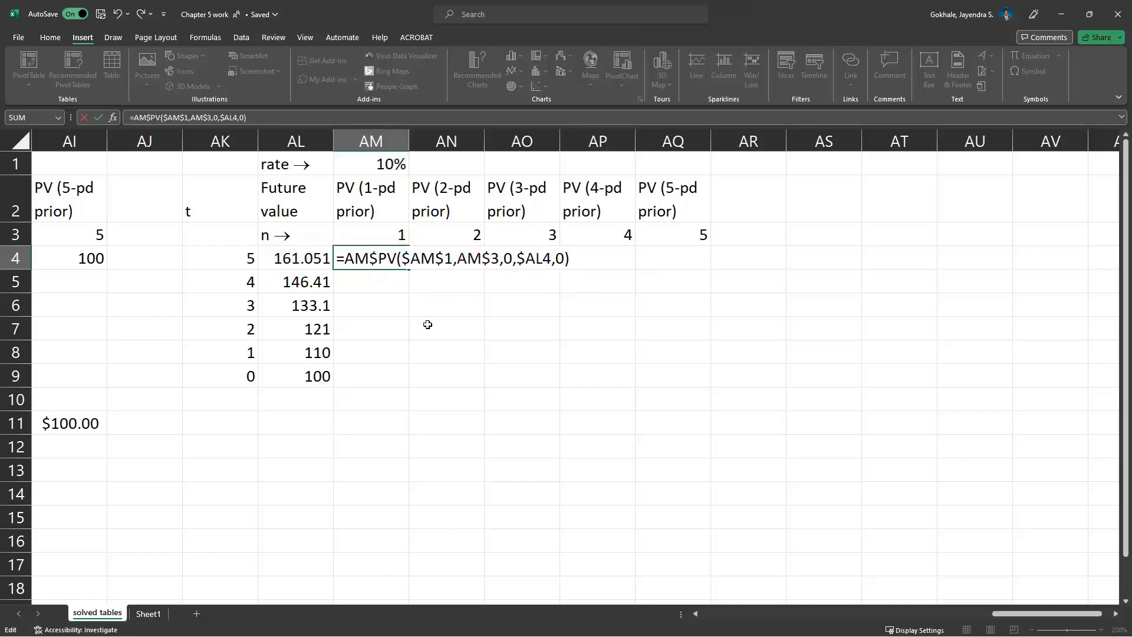
{"action": "type", "text": "+"}
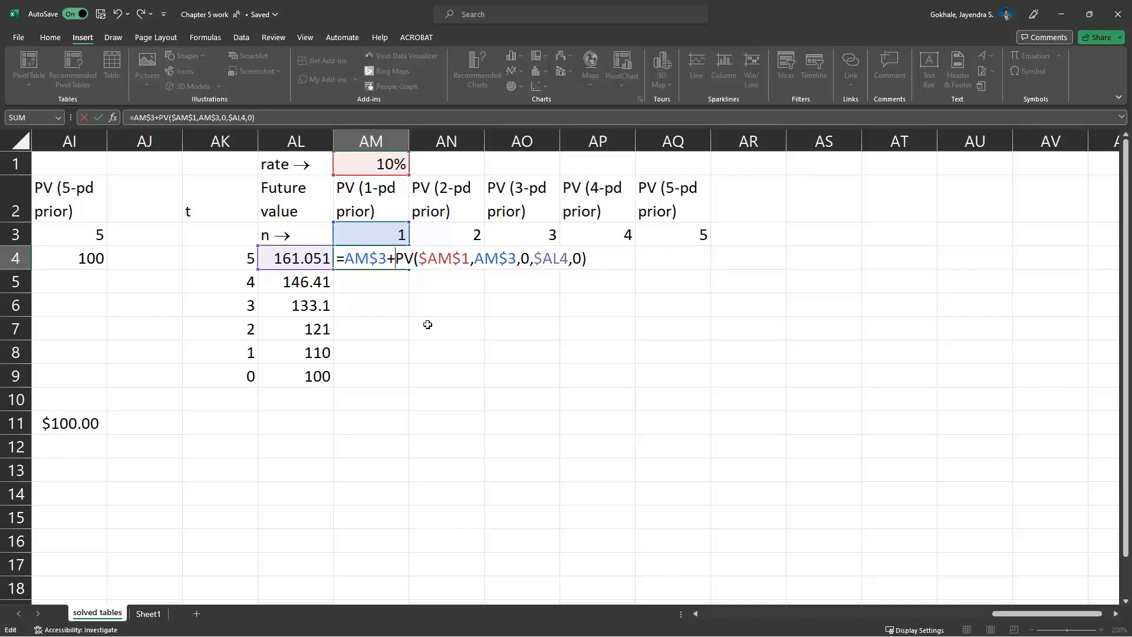
{"action": "key", "text": "Return"}
{"action": "key", "text": "Up"}
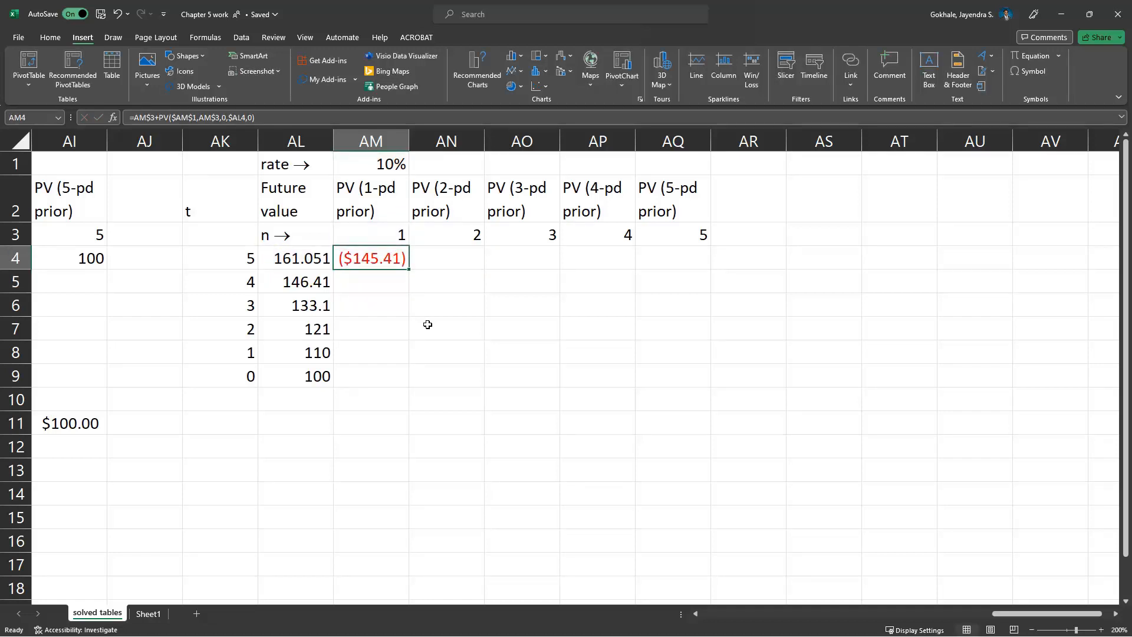
Delete the AM$3 reference from the start of the formula in cell AM4, leaving =+PV($AM$1,AM$3,0,$AL4,0)
{"action": "key", "text": "F2"}
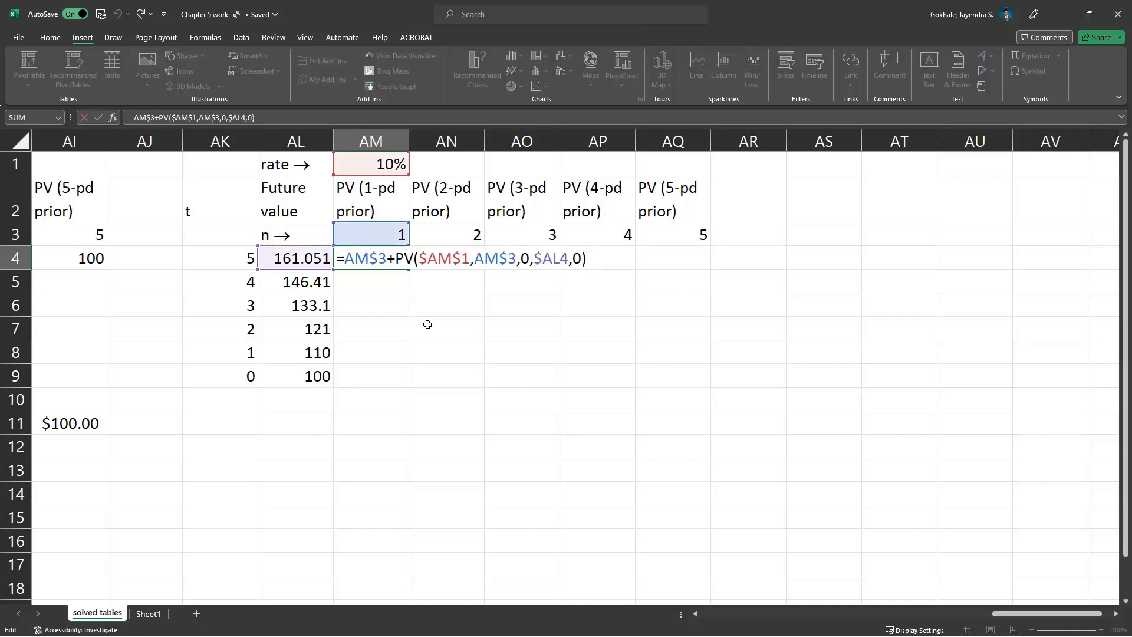
{"action": "key", "text": "Escape"}
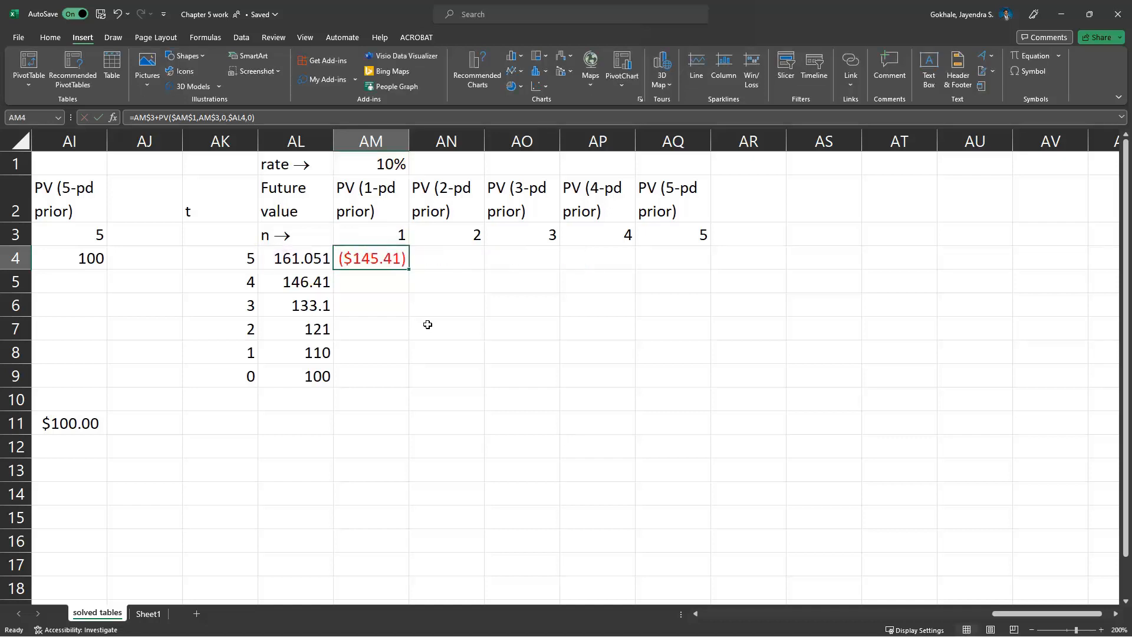
{"action": "key", "text": "F2"}
{"action": "key", "text": "Left"}
{"action": "key", "text": "Left"}
{"action": "key", "text": "Left"}
{"action": "key", "text": "Left"}
{"action": "key", "text": "Left"}
{"action": "key", "text": "Left"}
{"action": "key", "text": "Left"}
{"action": "key", "text": "Left"}
{"action": "key", "text": "Left"}
{"action": "key", "text": "Left"}
{"action": "key", "text": "Left"}
{"action": "key", "text": "Left"}
{"action": "key", "text": "Left"}
{"action": "key", "text": "Left"}
{"action": "key", "text": "Left"}
{"action": "key", "text": "Left"}
{"action": "key", "text": "Left"}
{"action": "key", "text": "Left"}
{"action": "key", "text": "Left"}
{"action": "key", "text": "Left"}
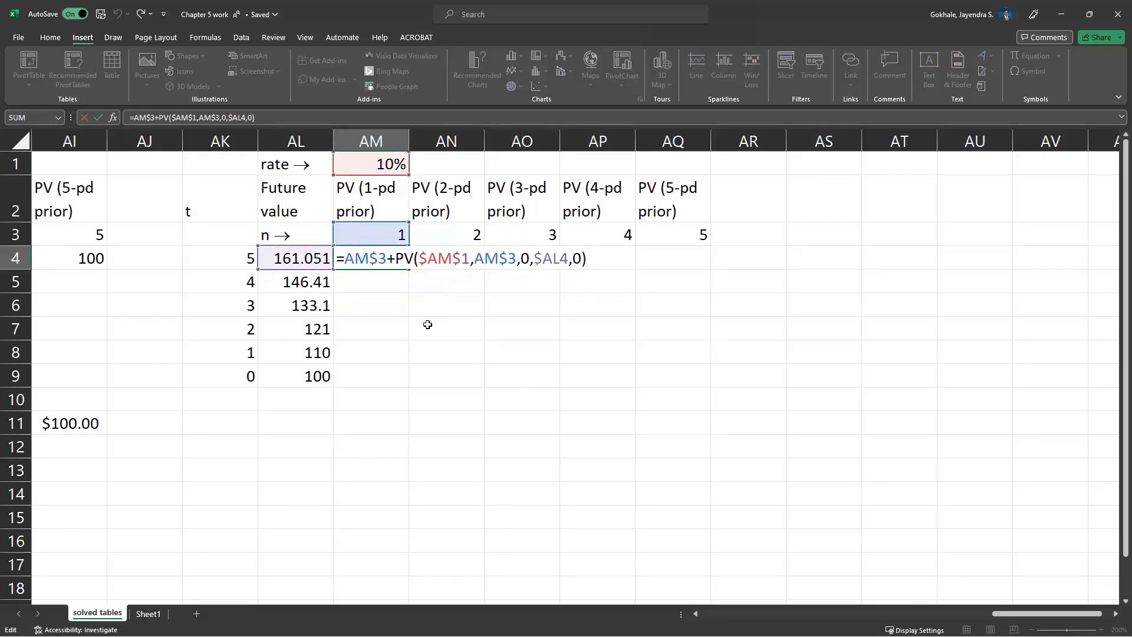
{"action": "key", "text": "shift+Left"}
{"action": "key", "text": "shift+Left"}
{"action": "key", "text": "shift+Left"}
{"action": "key", "text": "shift+Left"}
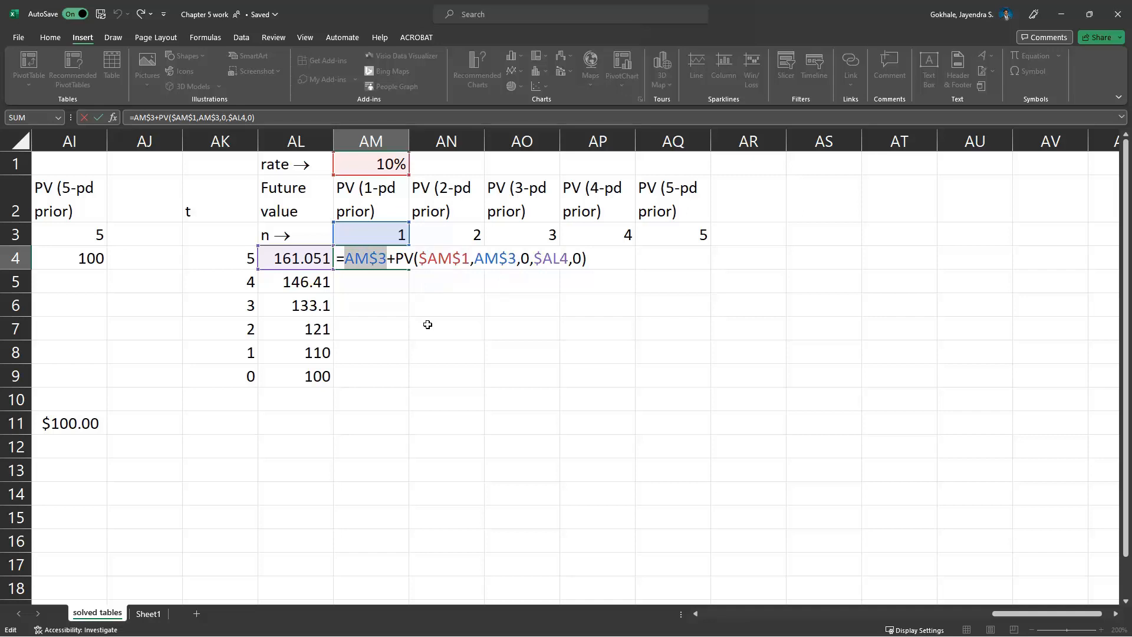
{"action": "key", "text": "BackSpace"}
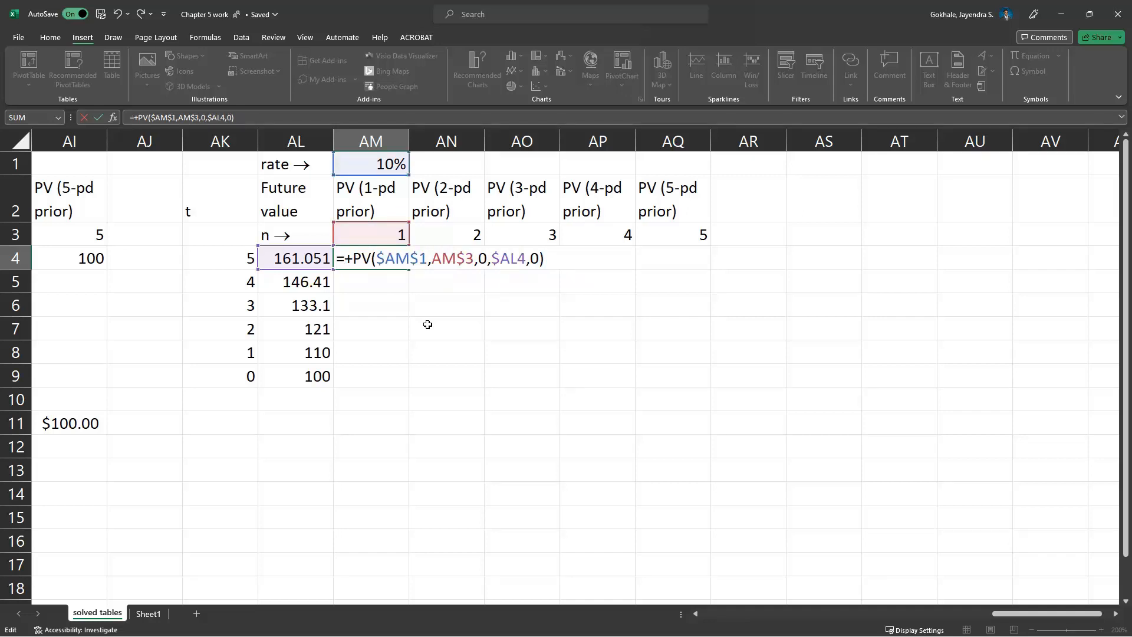
{"action": "key", "text": "Return"}
{"action": "key", "text": "Up"}
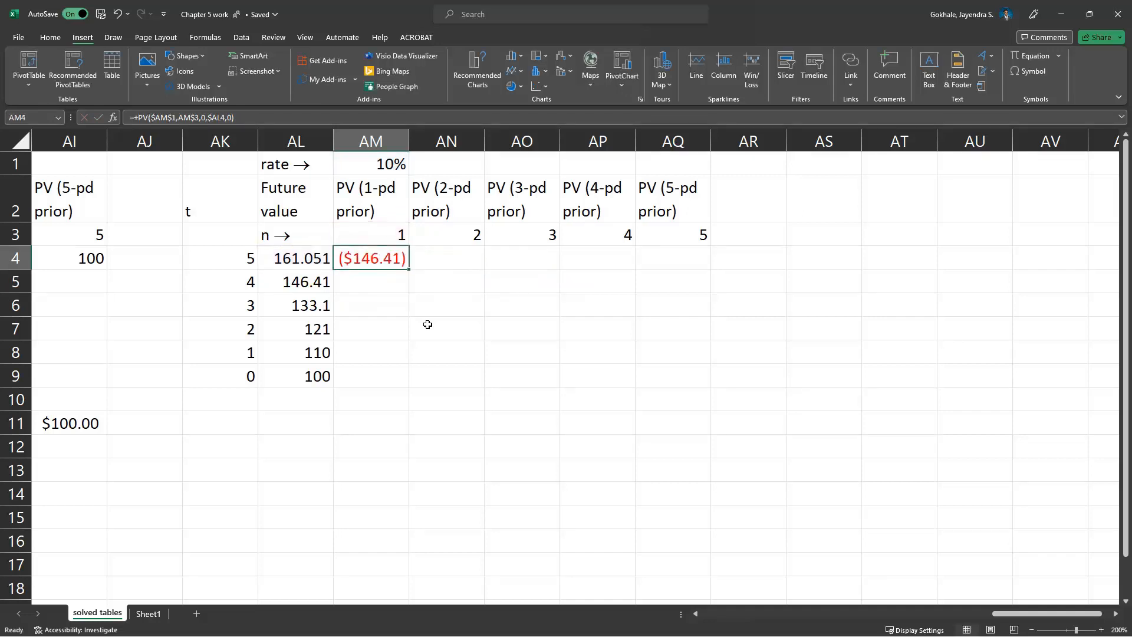
{"action": "key", "text": "F2"}
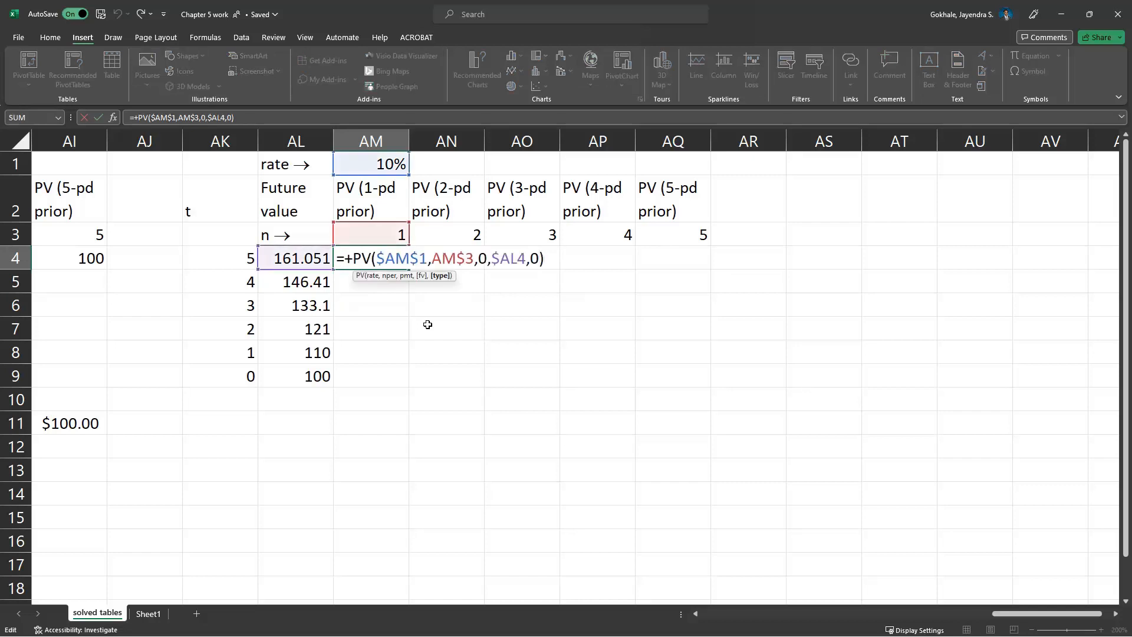
{"action": "type", "text": "AL$3"}
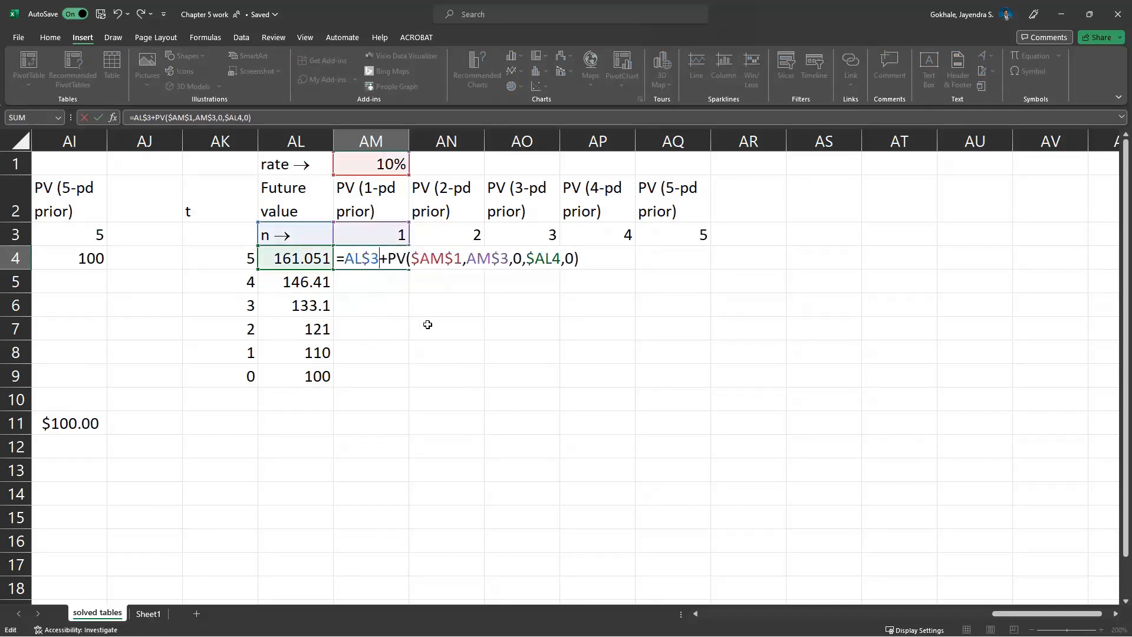
{"action": "key", "text": "BackSpace"}
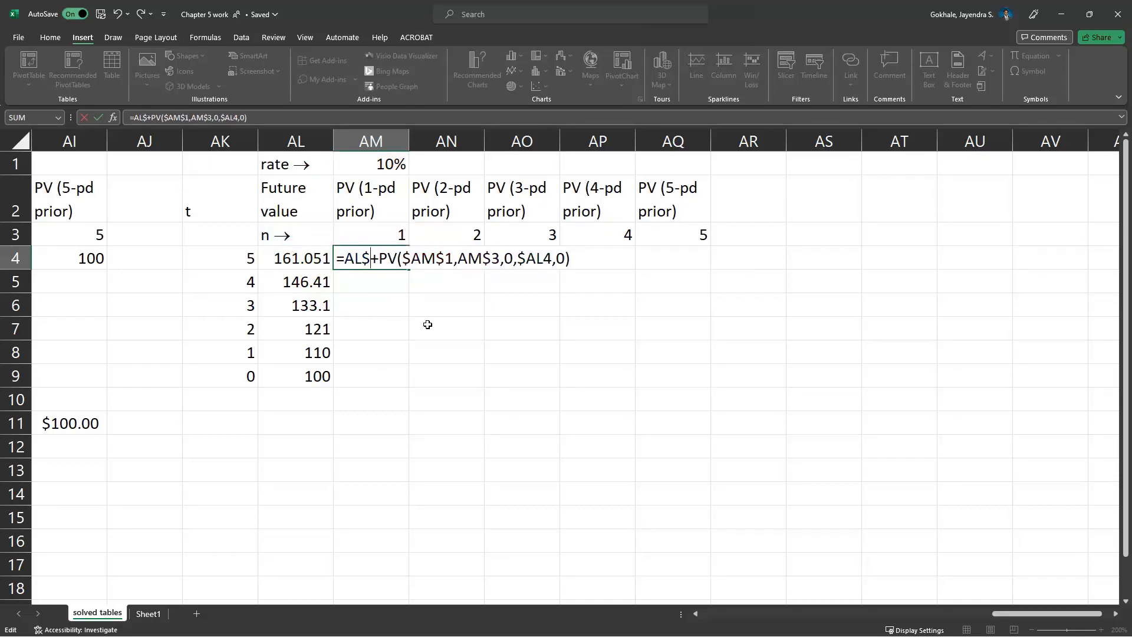
{"action": "type", "text": "4"}
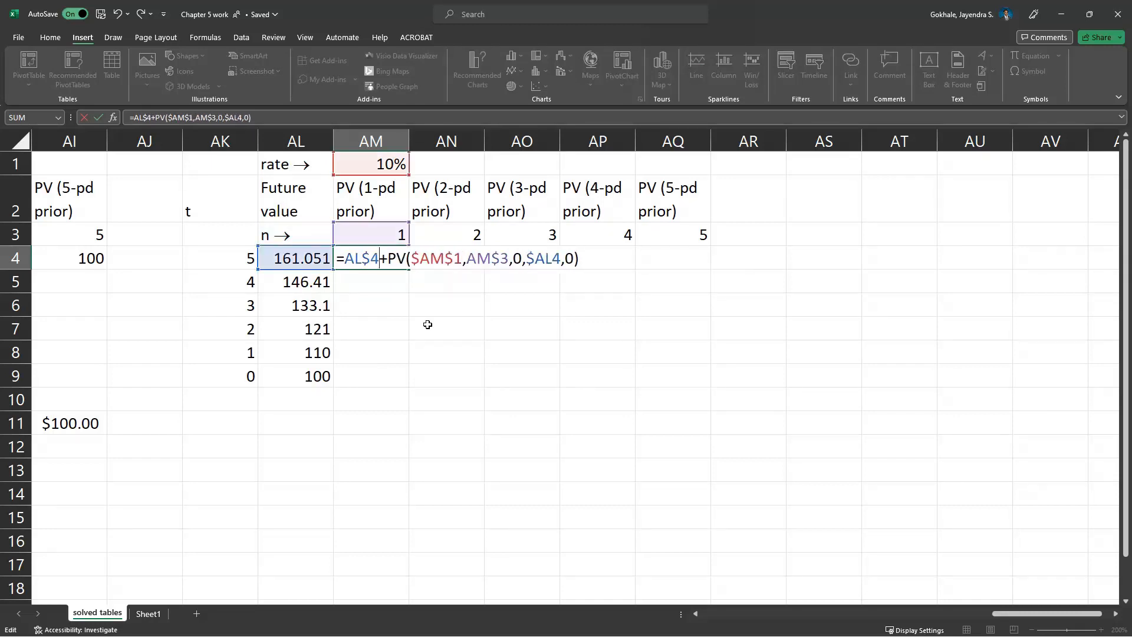
{"action": "key", "text": "BackSpace"}
{"action": "key", "text": "BackSpace"}
{"action": "key", "text": "BackSpace"}
{"action": "key", "text": "BackSpace"}
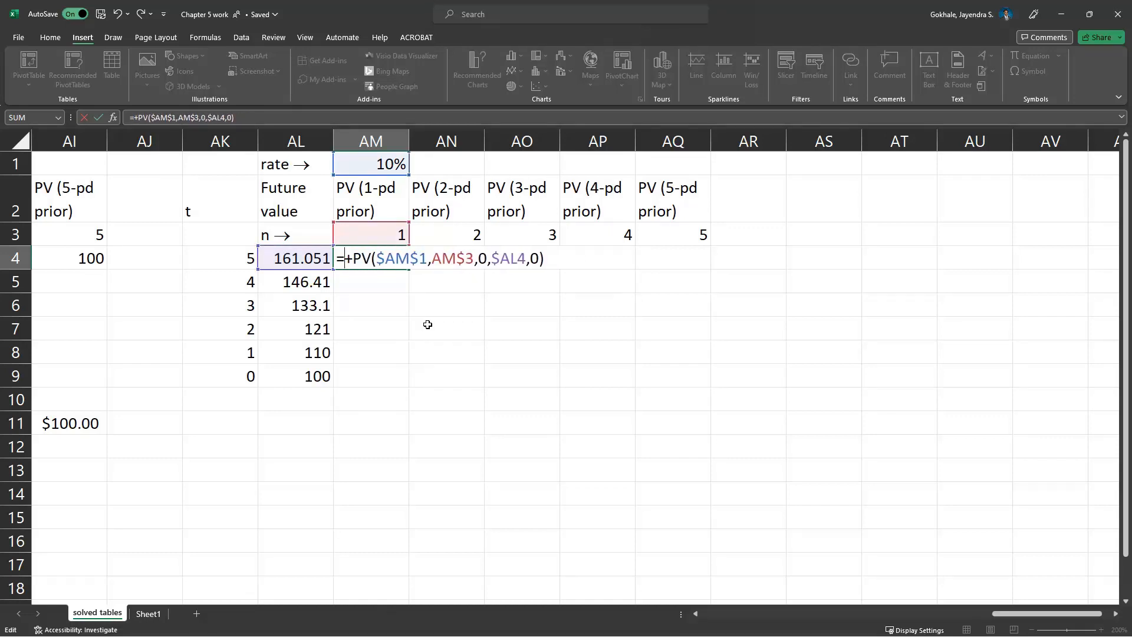
Insert $AL4 before the plus sign in cell AM4, making the formula =$AL4+PV($AM$1,AM$3,0,$AL4,0)
{"action": "type", "text": "$AL4"}
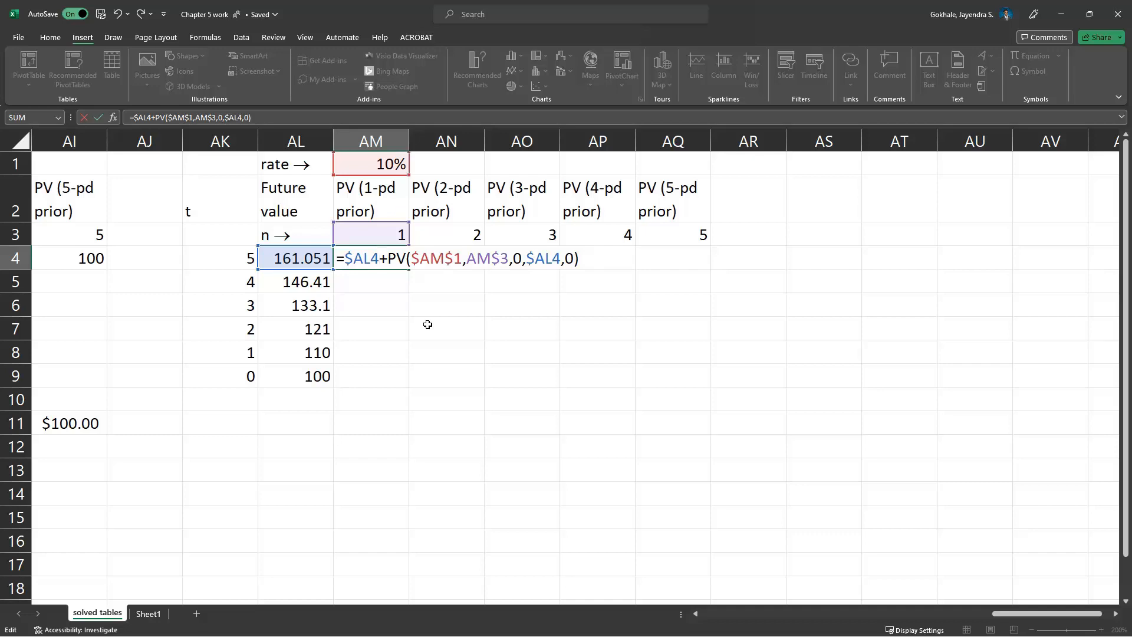
{"action": "key", "text": "Return"}
{"action": "key", "text": "Up"}
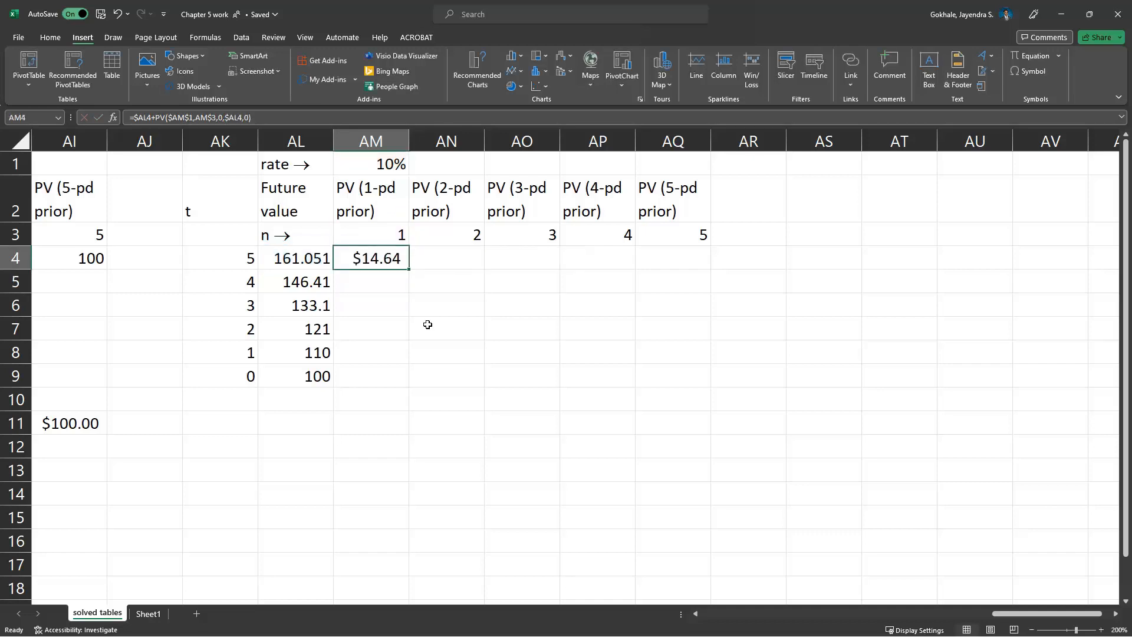
Copy the interest formula from AM4 down through cells AM5 to AM8
{"action": "key", "text": "Down"}
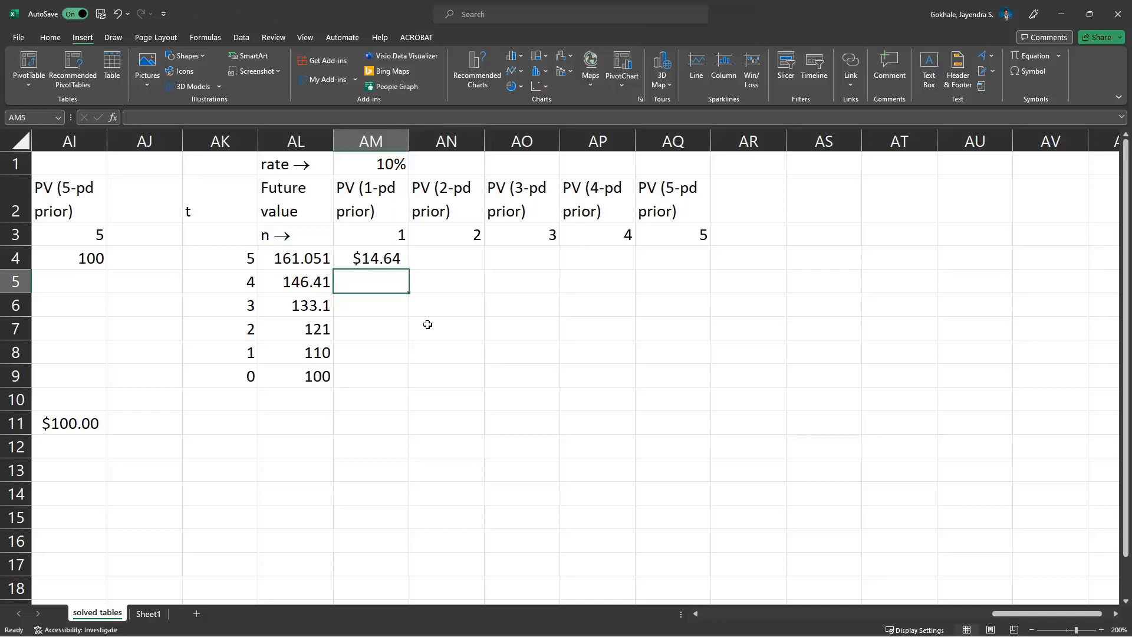
{"action": "type", "text": "=$AL5+PV($AM$1,AM$3,0,$AL5,0)"}
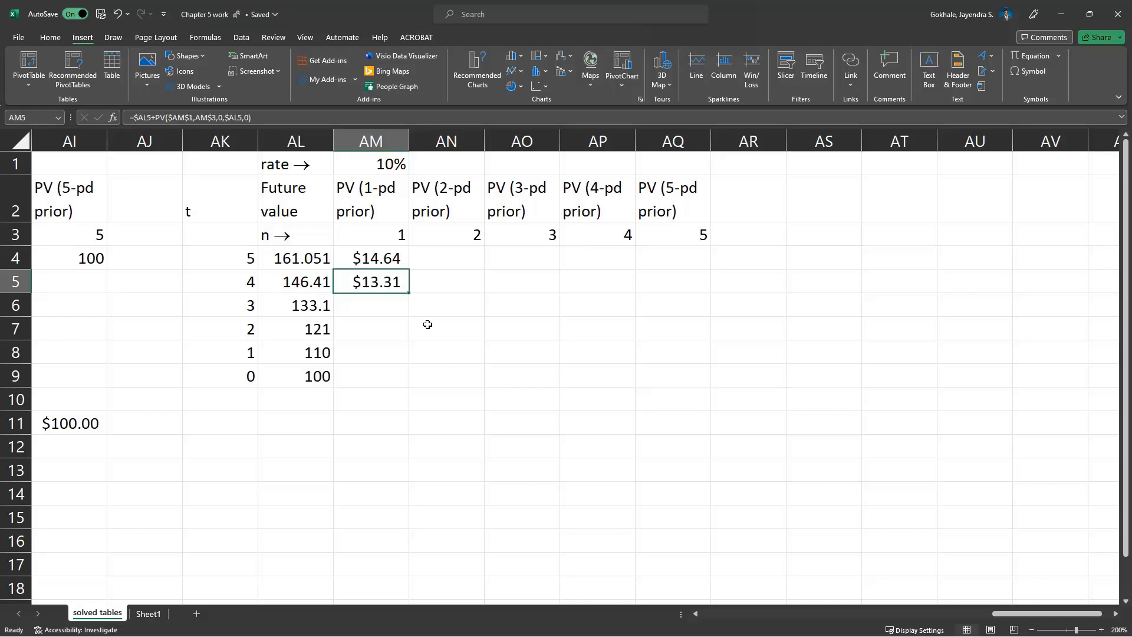
{"action": "key", "text": "Down"}
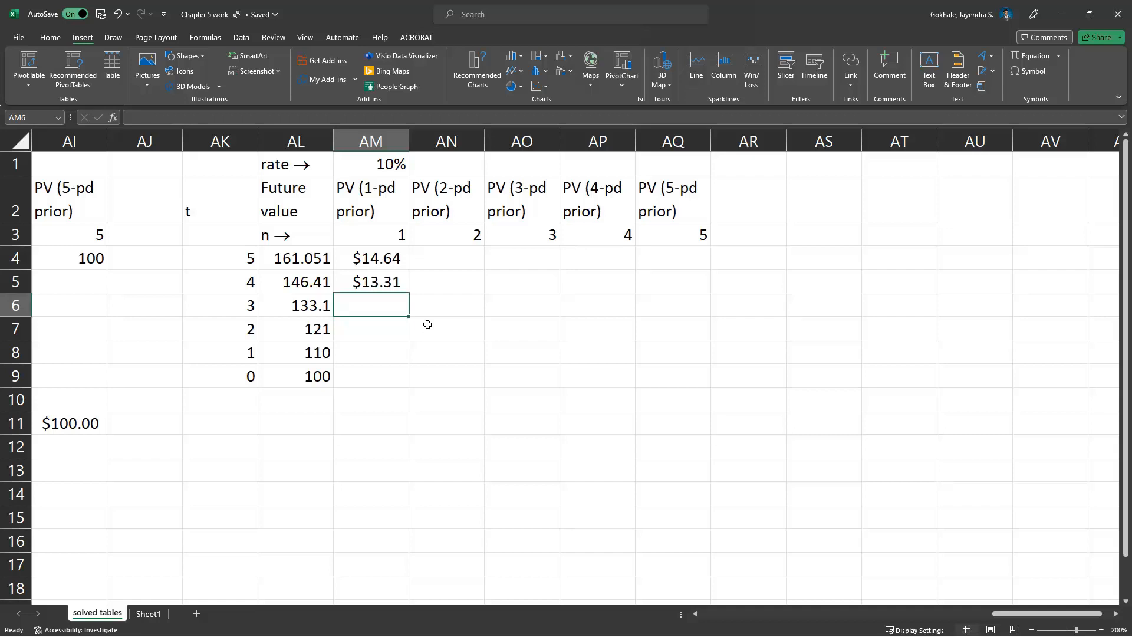
{"action": "type", "text": "=$AL6+PV($AM$1,AM$3,0,$AL6,0)"}
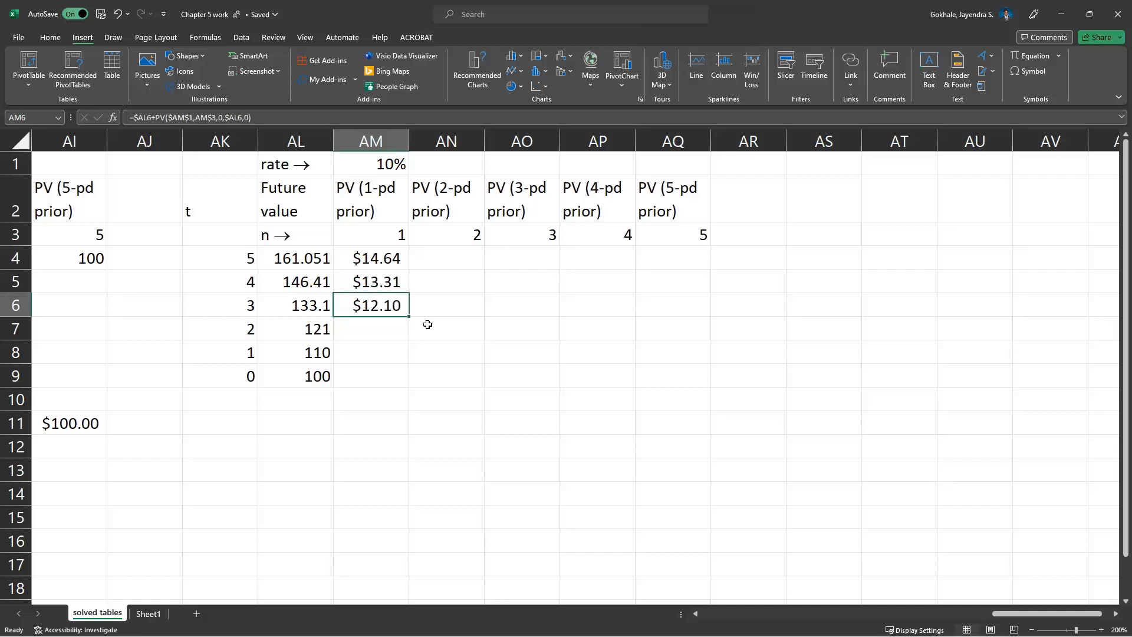
{"action": "key", "text": "Down"}
{"action": "key", "text": "ctrl+v"}
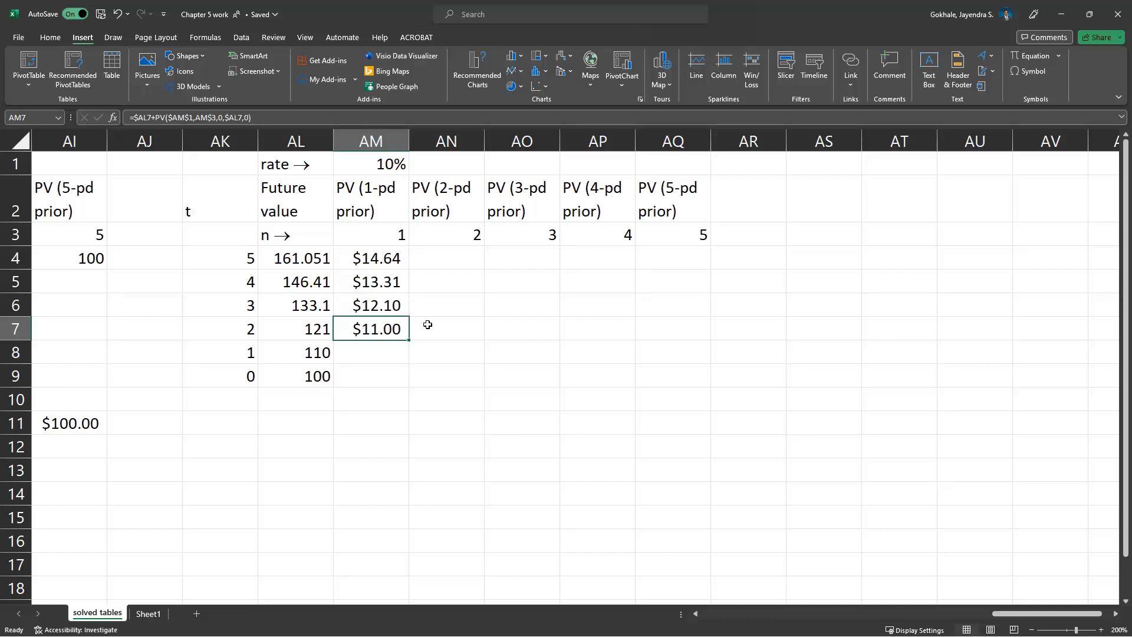
{"action": "key", "text": "Down"}
{"action": "type", "text": "=$AL8+PV($AM$1,AM$3,0,$AL8,0)"}
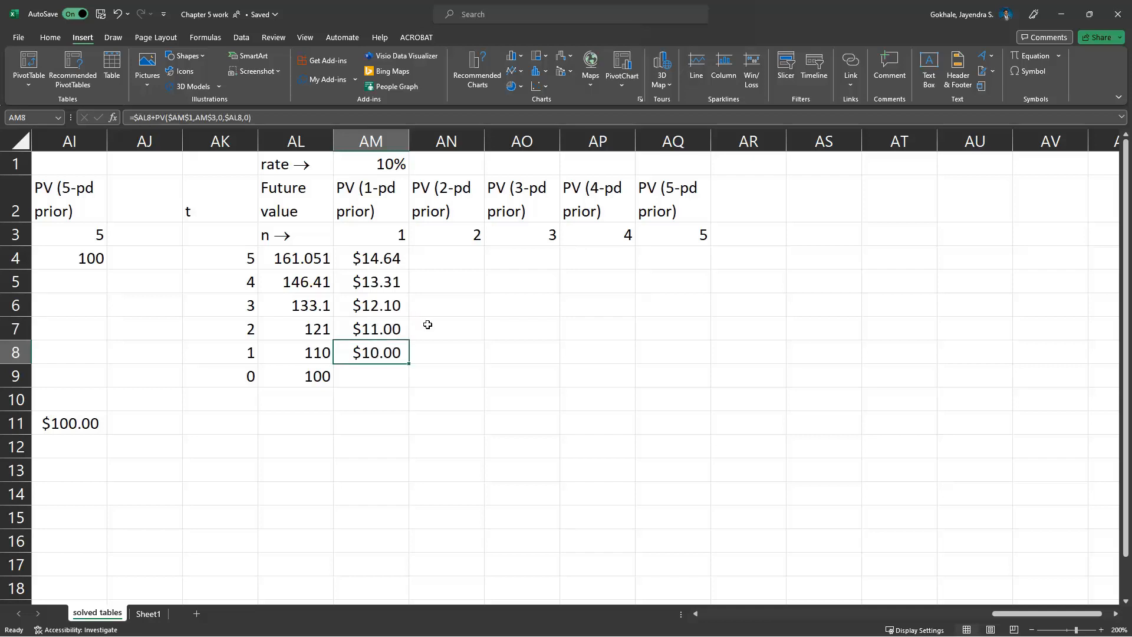
Copy the interest formula in AM4 across row 4 into cells AN4 to AQ4
{"action": "key", "text": "Down"}
{"action": "key", "text": "Up"}
{"action": "key", "text": "ctrl+Up"}
{"action": "key", "text": "Down"}
{"action": "key", "text": "Down"}
{"action": "key", "text": "Down"}
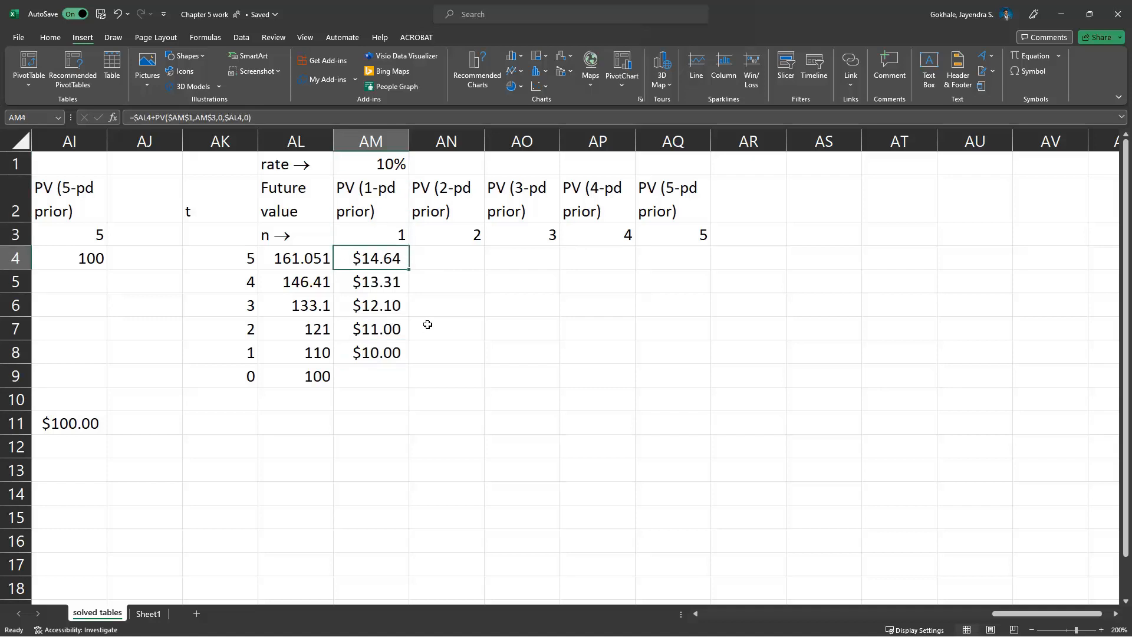
{"action": "key", "text": "ctrl+shift+Down"}
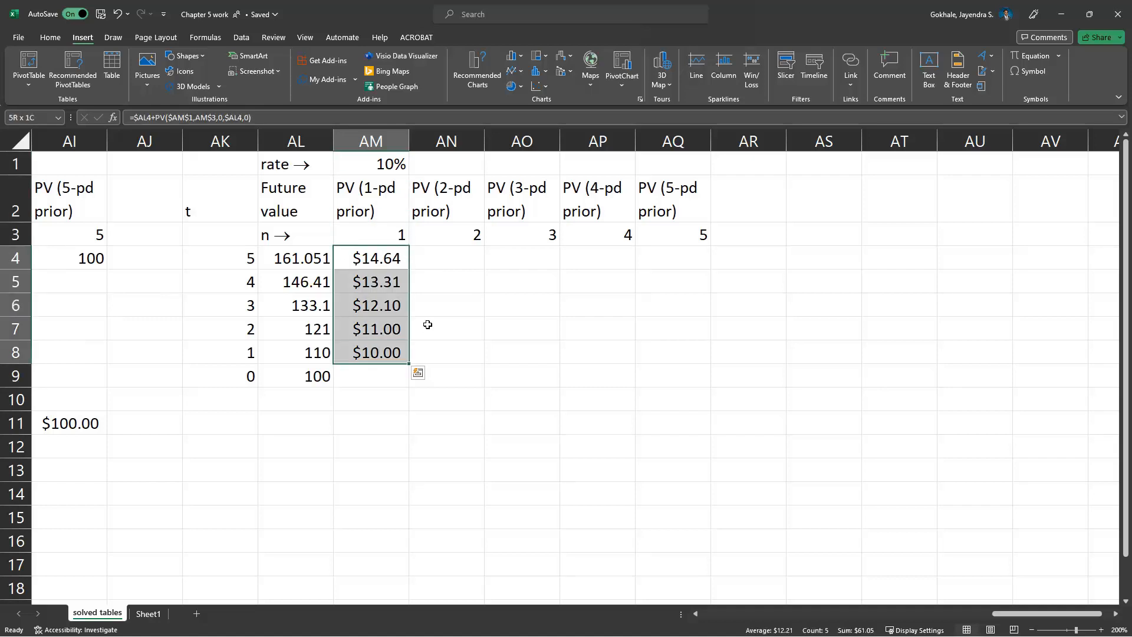
{"action": "key", "text": "ctrl+shift+Up"}
{"action": "key", "text": "ctrl+c"}
{"action": "key", "text": "Right"}
{"action": "key", "text": "shift+Right"}
{"action": "key", "text": "shift+Right"}
{"action": "key", "text": "shift+Right"}
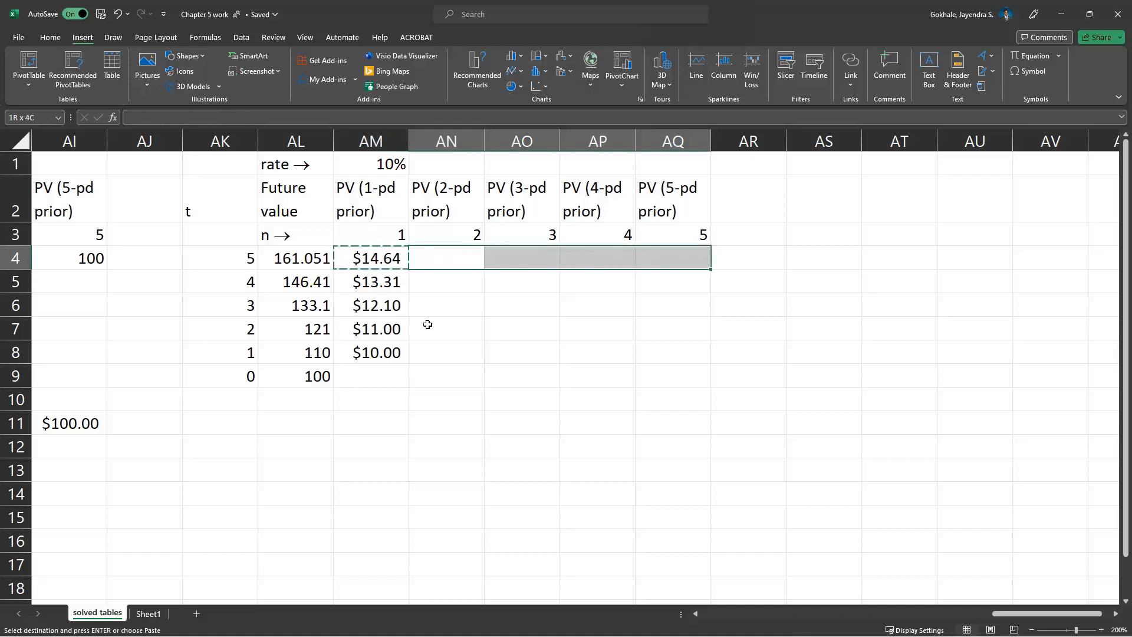
{"action": "key", "text": "ctrl+v"}
Paste the copied AM4 formula into AN5:AP5, AN6:AO6 and AN7 to complete the triangular table
{"action": "key", "text": "Down"}
{"action": "key", "text": "shift+Right"}
{"action": "key", "text": "shift+Right"}
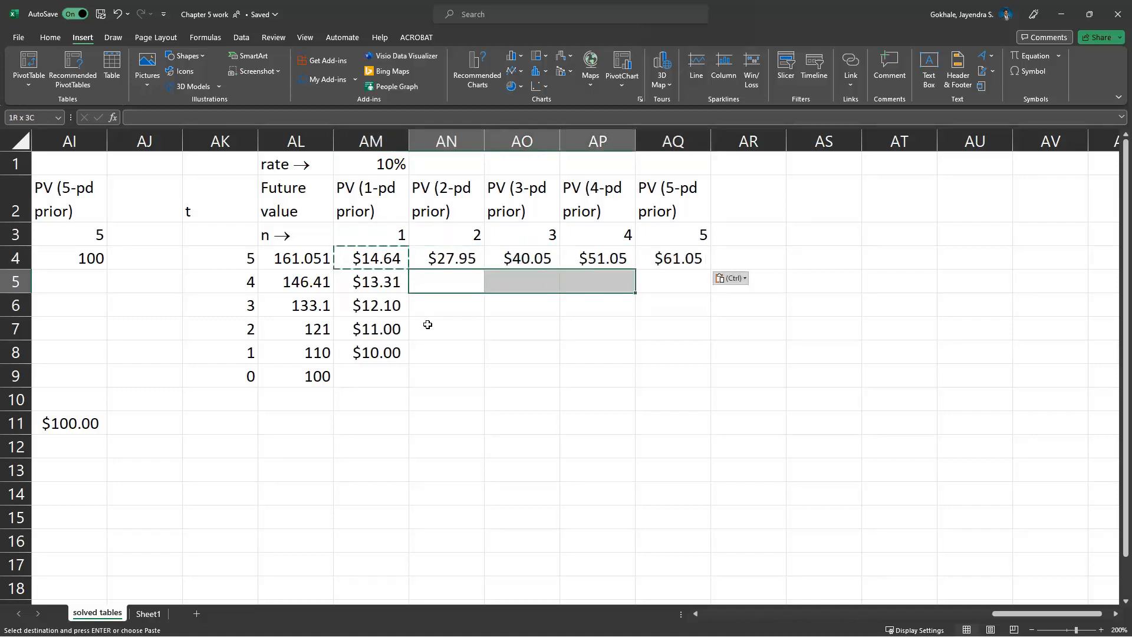
{"action": "key", "text": "ctrl+v"}
{"action": "key", "text": "Down"}
{"action": "key", "text": "shift+Right"}
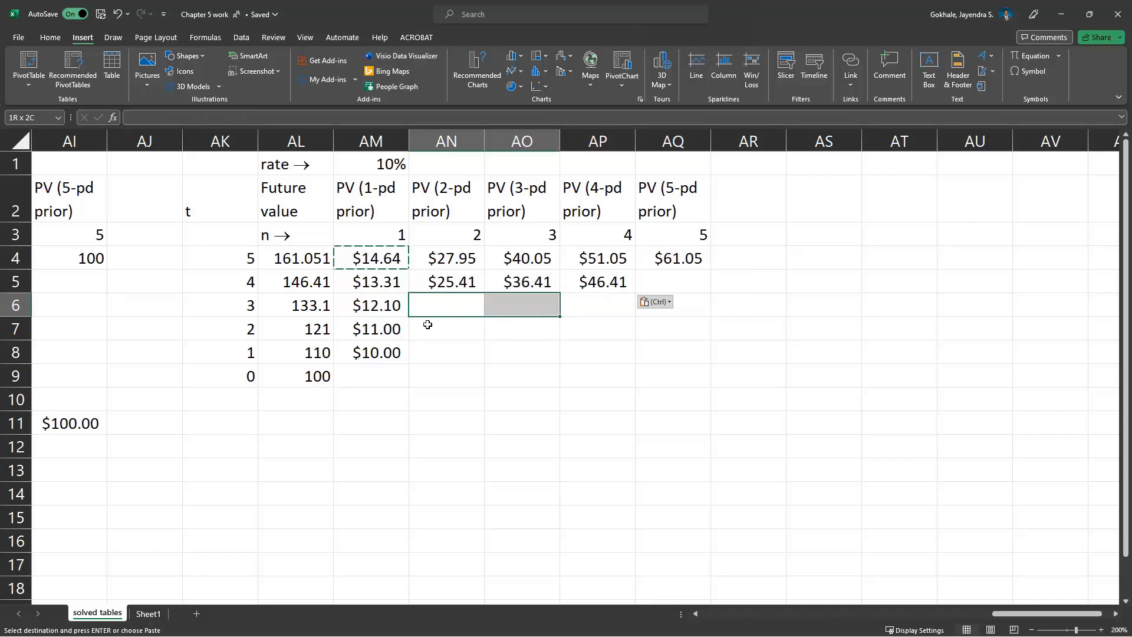
{"action": "key", "text": "ctrl+v"}
{"action": "key", "text": "Down"}
{"action": "key", "text": "ctrl+v"}
{"action": "key", "text": "Up"}
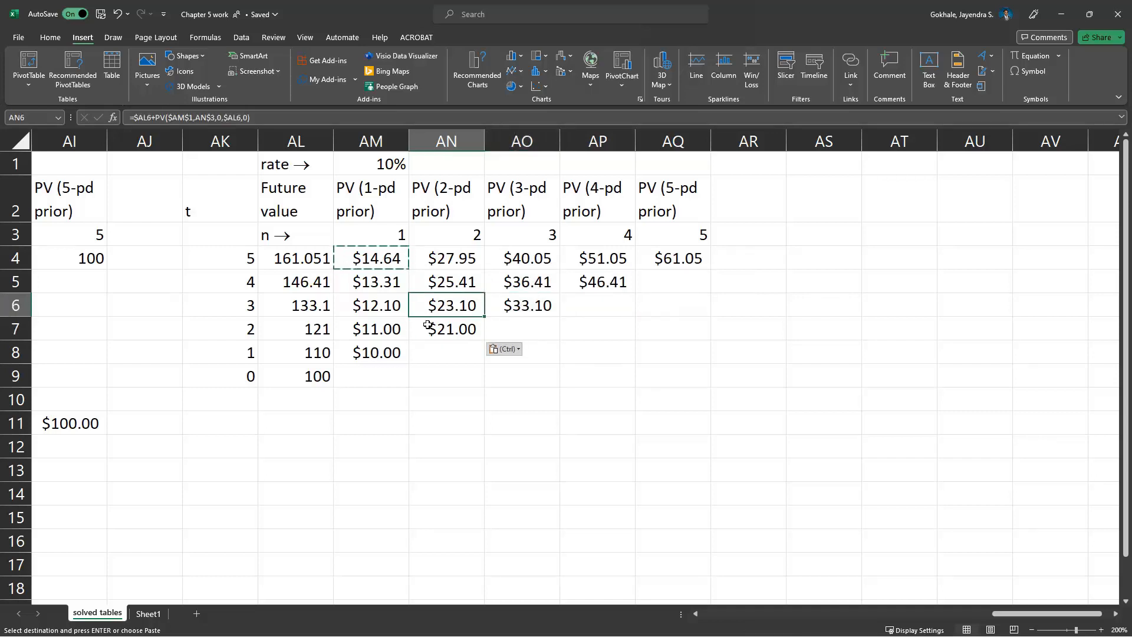
{"action": "key", "text": "Up"}
{"action": "key", "text": "Up"}
{"action": "key", "text": "Left"}
{"action": "key", "text": "Left"}
{"action": "key", "text": "Right"}
{"action": "key", "text": "Escape"}
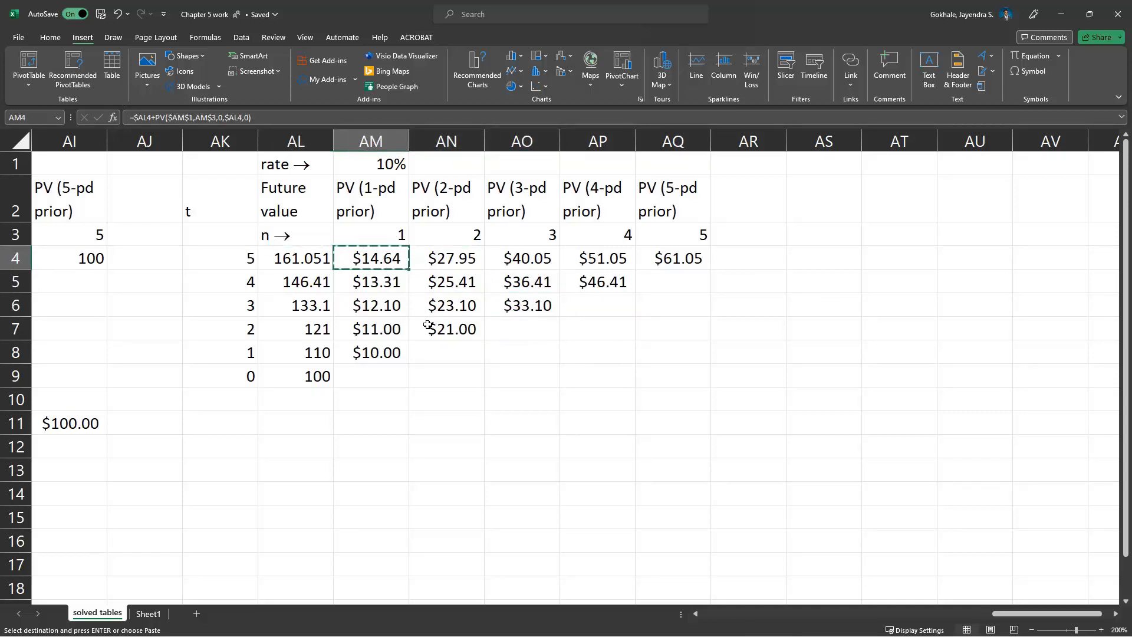
Enter =AC11 in cell AK11 and format it as a number with two decimals
{"action": "key", "text": "Down"}
{"action": "key", "text": "Down"}
{"action": "key", "text": "Down"}
{"action": "key", "text": "Down"}
{"action": "key", "text": "Down"}
{"action": "key", "text": "Down"}
{"action": "key", "text": "Down"}
{"action": "key", "text": "Left"}
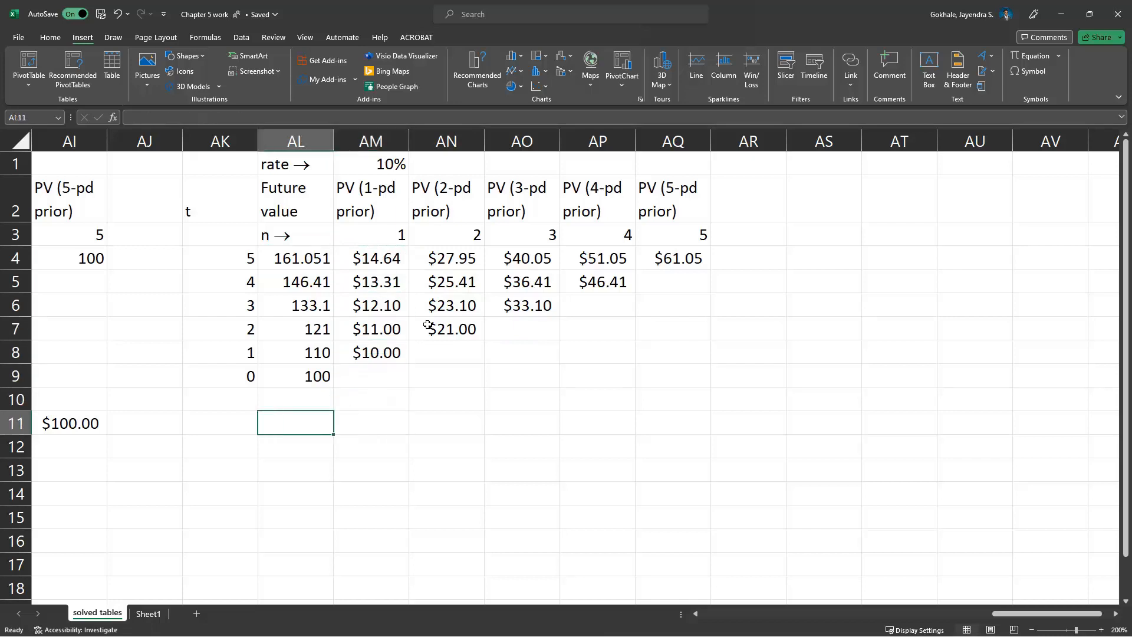
{"action": "key", "text": "Left"}
{"action": "type", "text": "="}
{"action": "key", "text": "Left"}
{"action": "key", "text": "Left"}
{"action": "key", "text": "Left"}
{"action": "key", "text": "Left"}
{"action": "key", "text": "Left"}
{"action": "key", "text": "Left"}
{"action": "key", "text": "Left"}
{"action": "key", "text": "Left"}
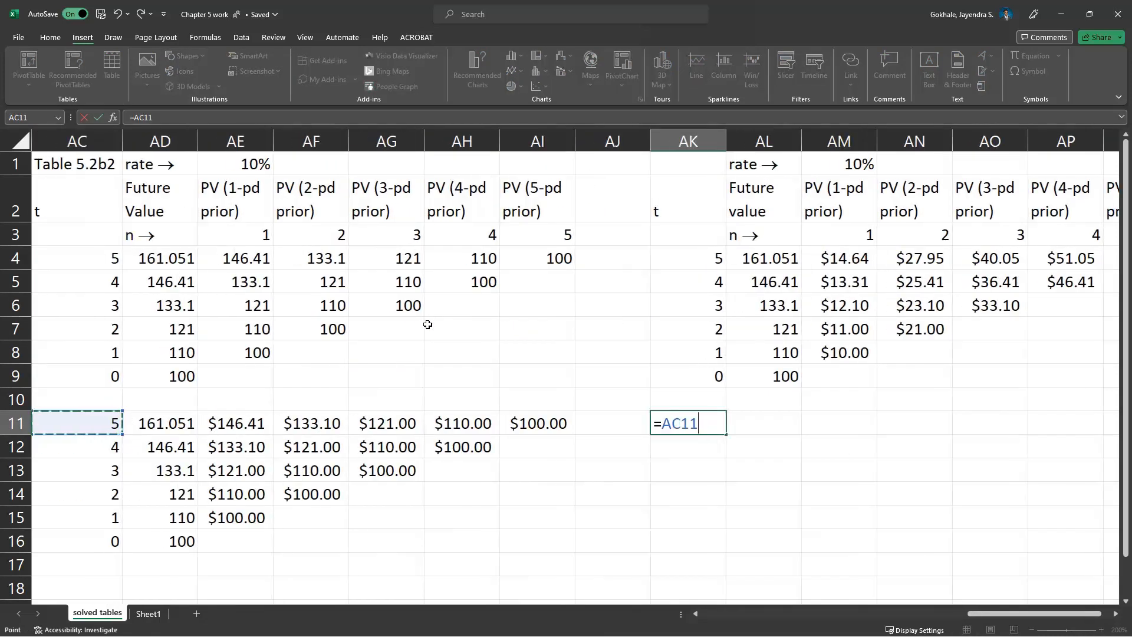
{"action": "key", "text": "Return"}
{"action": "key", "text": "Up"}
{"action": "key", "text": "ctrl+shift+1"}
Fill the period reference from AK11 down one row at a time through cell AK16
{"action": "key", "text": "Down"}
{"action": "key", "text": "ctrl+d"}
{"action": "key", "text": "Down"}
{"action": "key", "text": "ctrl+d"}
{"action": "key", "text": "Down"}
{"action": "key", "text": "ctrl+d"}
{"action": "key", "text": "Down"}
{"action": "key", "text": "ctrl+d"}
{"action": "key", "text": "Down"}
{"action": "key", "text": "ctrl+d"}
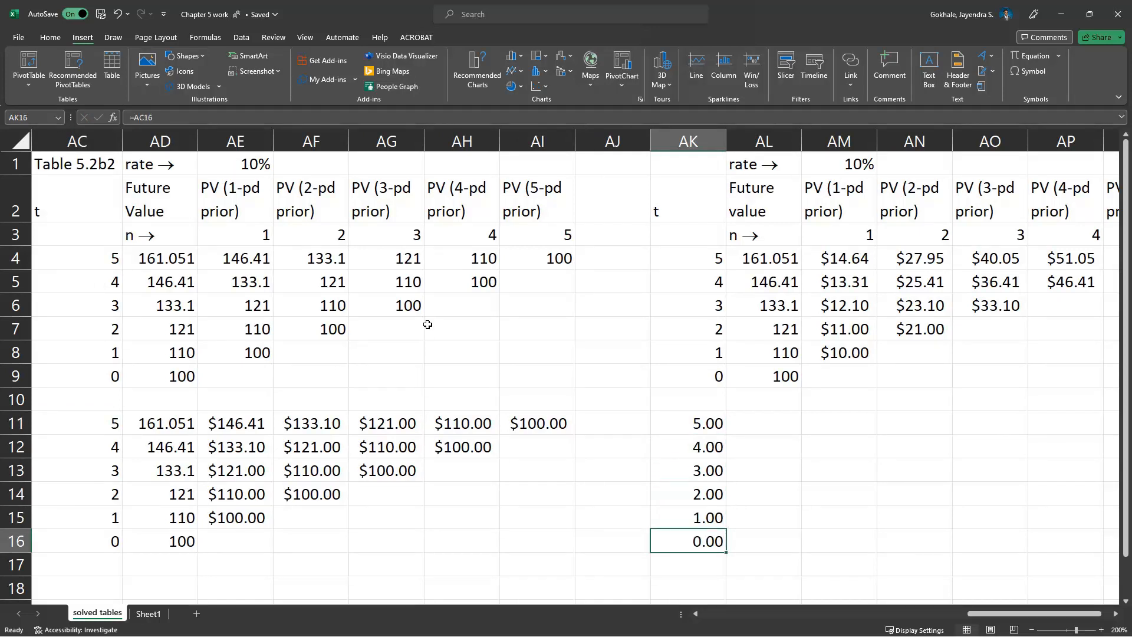
Begin a subtraction formula in cell AL11 with the column-locked reference, entering =$AD11-
{"action": "key", "text": "ctrl+Up"}
{"action": "key", "text": "Right"}
{"action": "type", "text": "="}
{"action": "key", "text": "Left"}
{"action": "key", "text": "Left"}
{"action": "key", "text": "Left"}
{"action": "key", "text": "Left"}
{"action": "key", "text": "Left"}
{"action": "key", "text": "Left"}
{"action": "key", "text": "Left"}
{"action": "key", "text": "Left"}
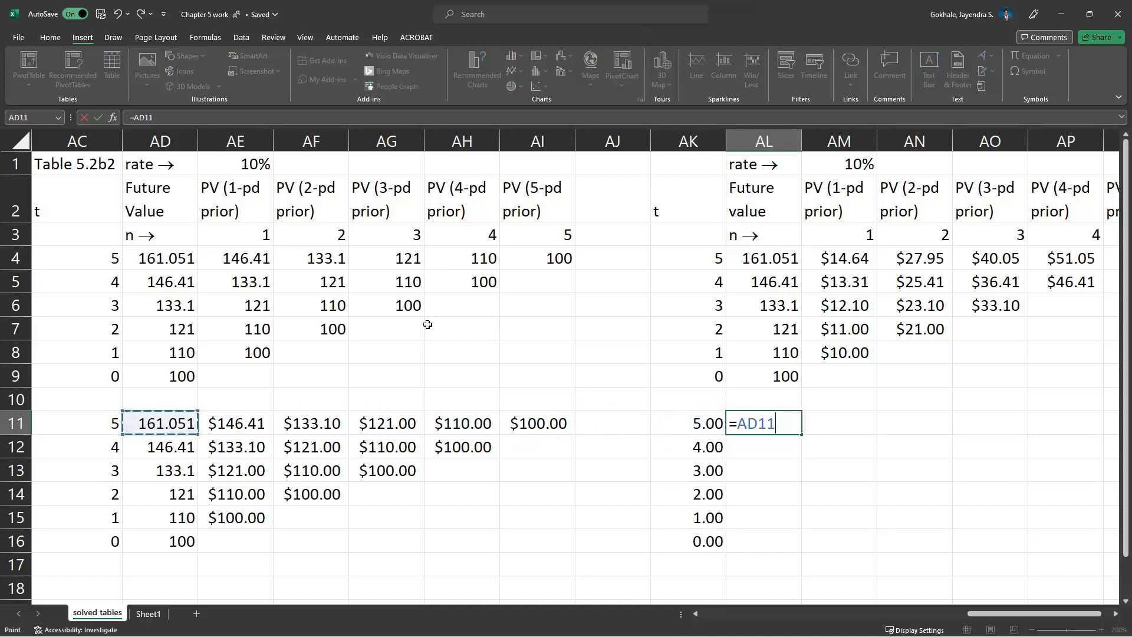
{"action": "key", "text": "BackSpace"}
{"action": "key", "text": "BackSpace"}
{"action": "type", "text": "$"}
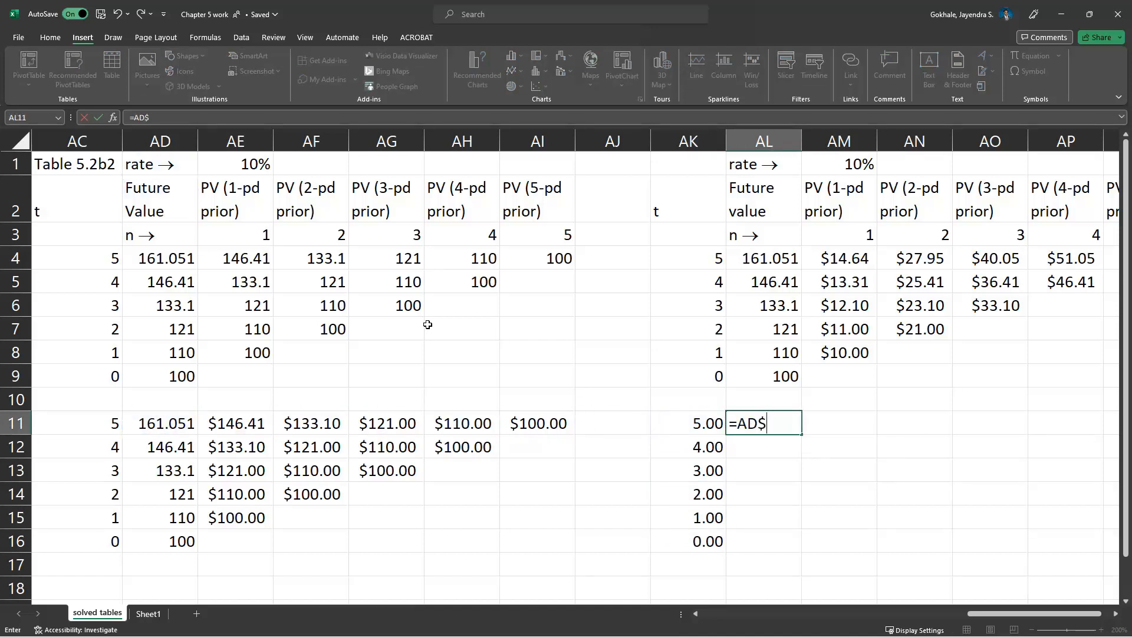
{"action": "key", "text": "BackSpace"}
{"action": "key", "text": "BackSpace"}
{"action": "key", "text": "BackSpace"}
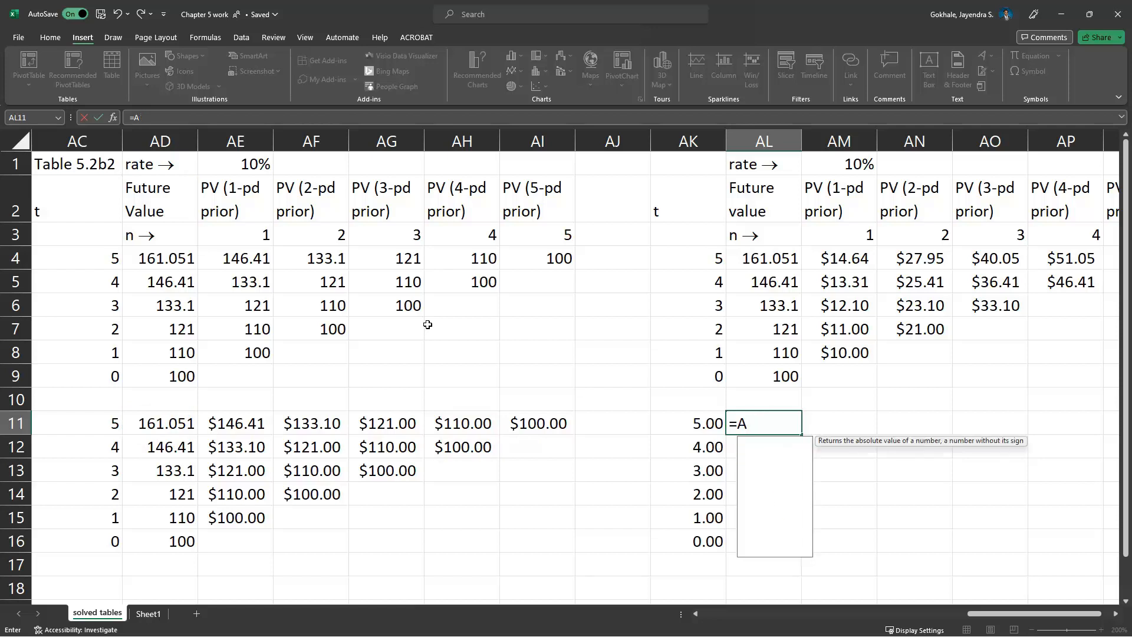
{"action": "type", "text": "$"}
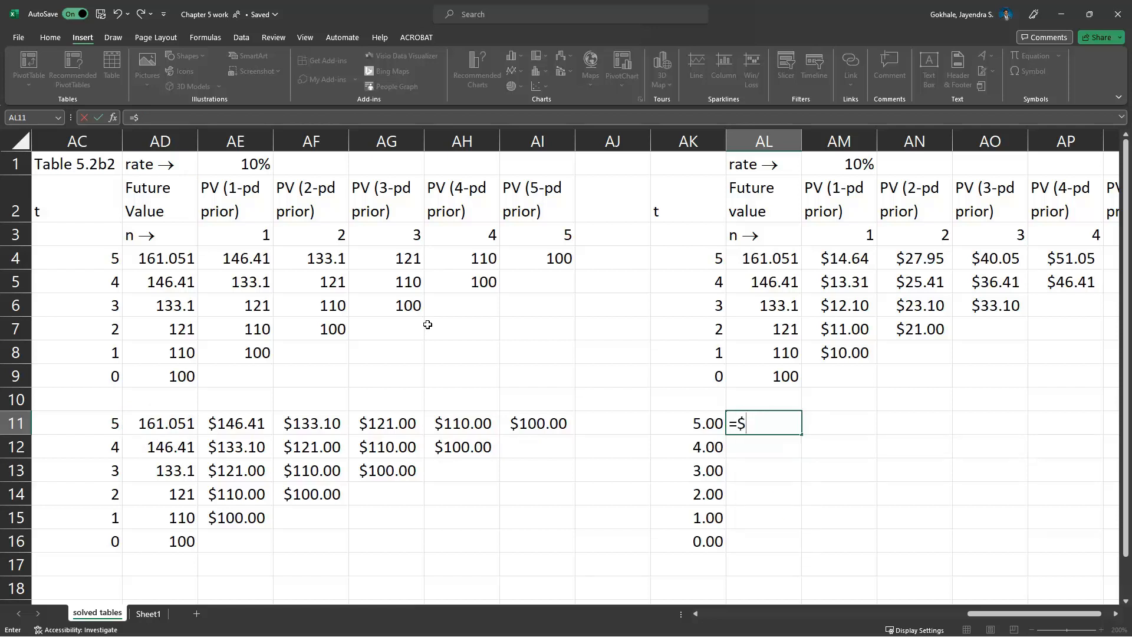
{"action": "type", "text": "AD11-"}
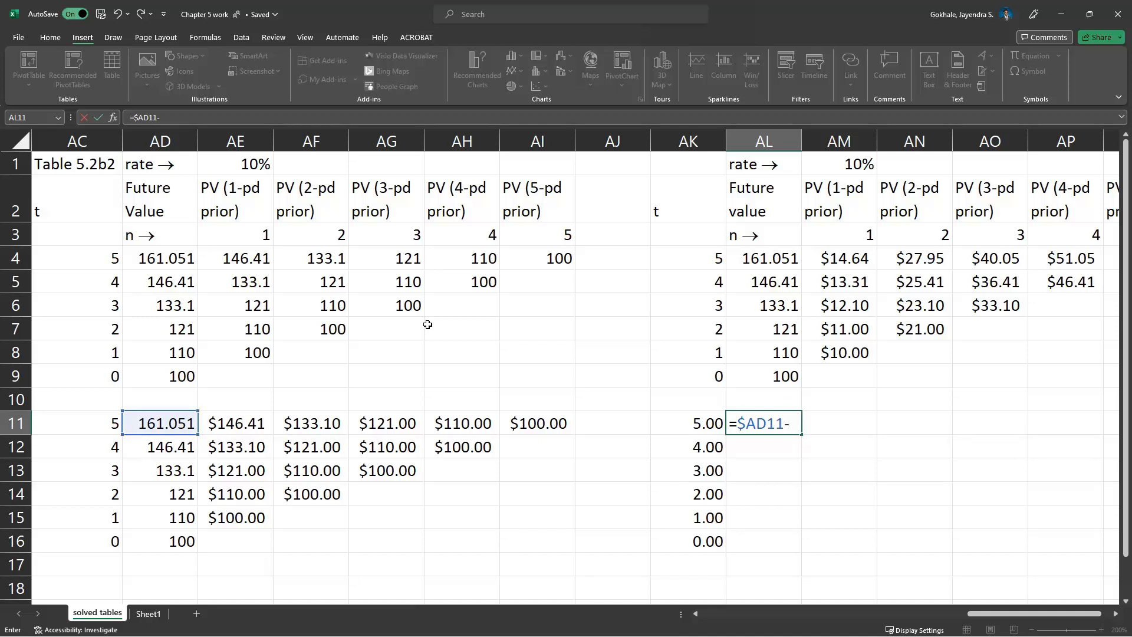
Complete the formula in AL11 by subtracting AE11, so that it reads =$AD11-AE11
{"action": "key", "text": "Left"}
{"action": "key", "text": "Left"}
{"action": "key", "text": "Left"}
{"action": "key", "text": "Left"}
{"action": "key", "text": "Left"}
{"action": "key", "text": "Left"}
{"action": "key", "text": "Left"}
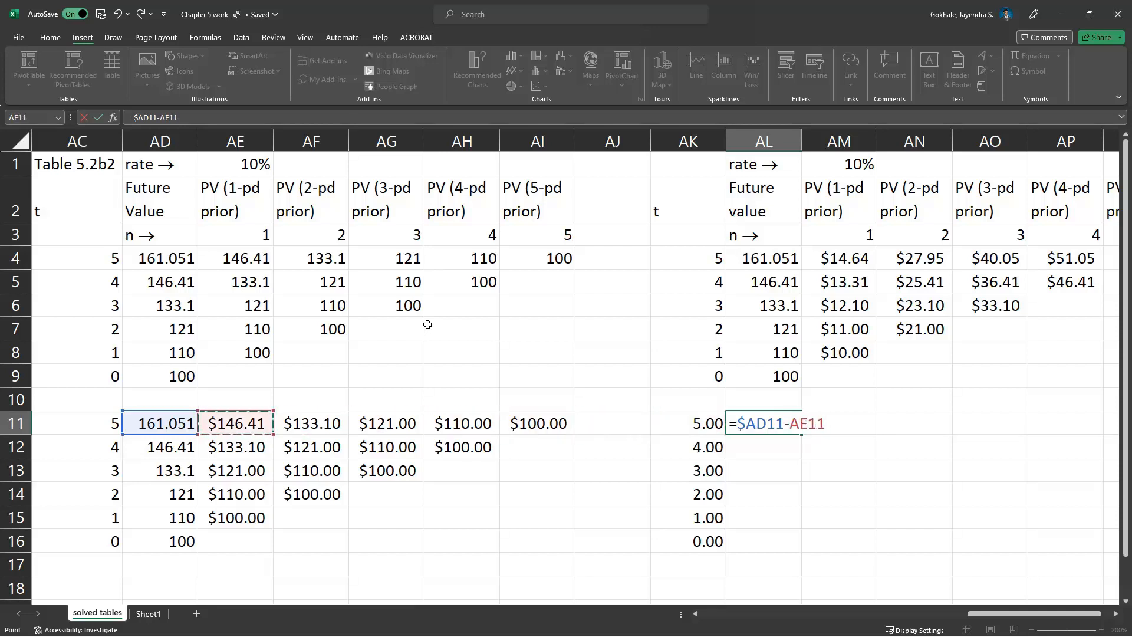
{"action": "key", "text": "Return"}
Move the =$AD11-AE11 formula from AL11 to AM11 so it sits in the 1-period column
{"action": "key", "text": "Up"}
{"action": "key", "text": "Right"}
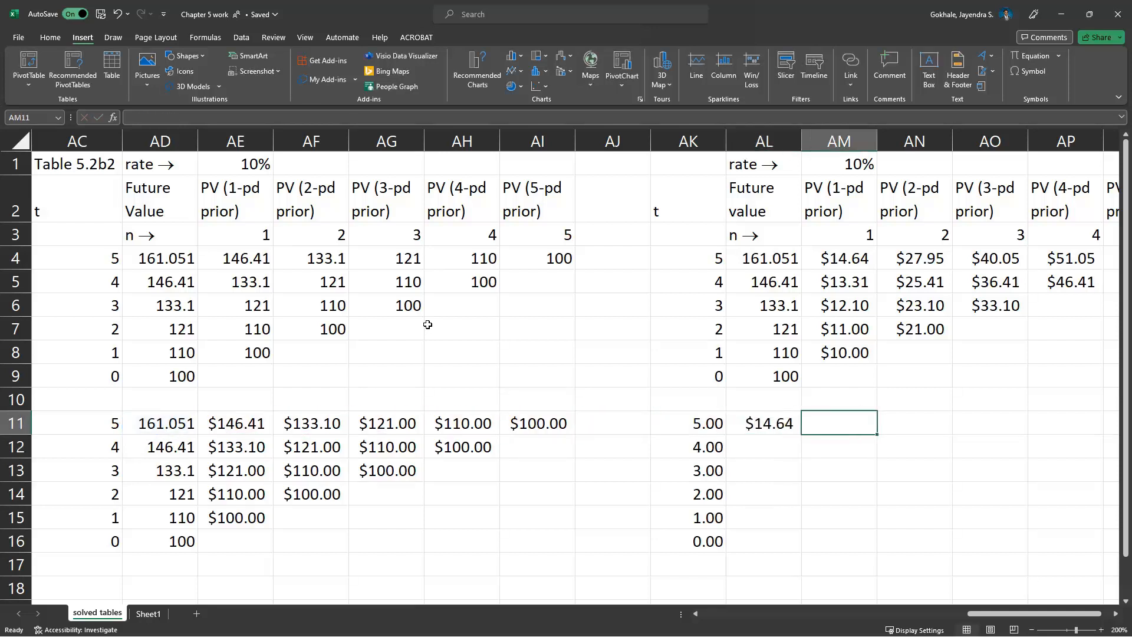
{"action": "key", "text": "Left"}
{"action": "key", "text": "ctrl+x"}
{"action": "key", "text": "Right"}
{"action": "key", "text": "ctrl+v"}
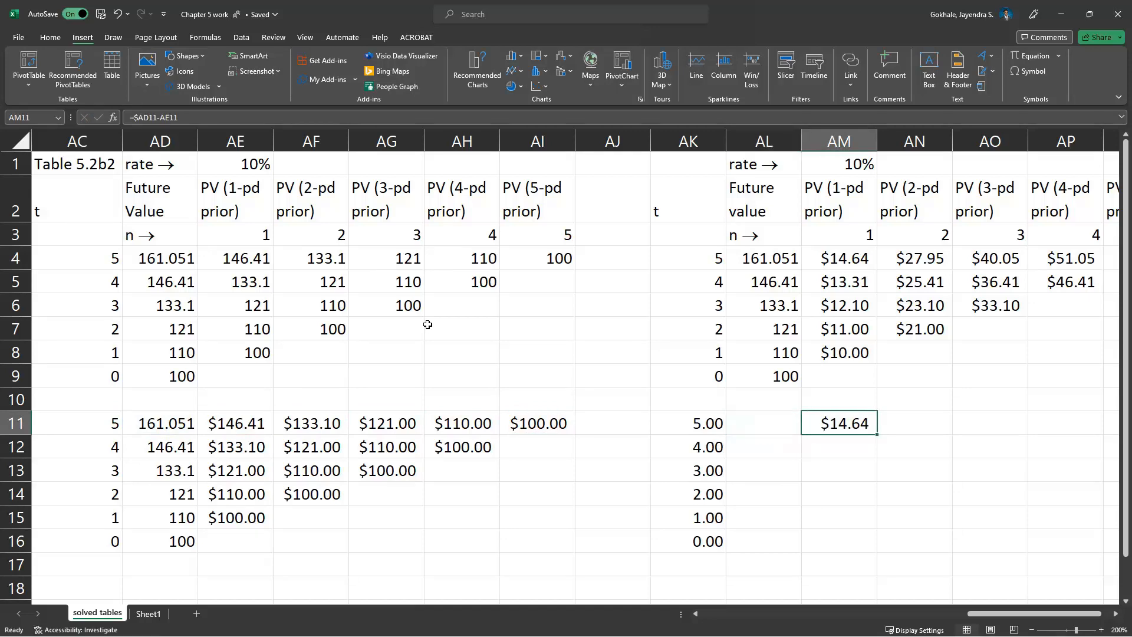
Copy the subtraction formula in AM11 into cells AN11 and AO11
{"action": "key", "text": "ctrl+c"}
{"action": "key", "text": "Right"}
{"action": "key", "text": "ctrl+v"}
{"action": "key", "text": "Right"}
{"action": "key", "text": "ctrl+v"}
{"action": "key", "text": "Right"}
{"action": "key", "text": "Right"}
Compare the 2- and 3-period interest values in AN11 and AO11 with those of the upper table in row 4
{"action": "key", "text": "Left"}
{"action": "key", "text": "Left"}
{"action": "key", "text": "Left"}
{"action": "key", "text": "Up"}
{"action": "key", "text": "Up"}
{"action": "key", "text": "Up"}
{"action": "key", "text": "Up"}
{"action": "key", "text": "Up"}
{"action": "key", "text": "Up"}
{"action": "key", "text": "Up"}
{"action": "key", "text": "Down"}
{"action": "key", "text": "Down"}
{"action": "key", "text": "Down"}
{"action": "key", "text": "Down"}
{"action": "key", "text": "Down"}
{"action": "key", "text": "Down"}
{"action": "key", "text": "Down"}
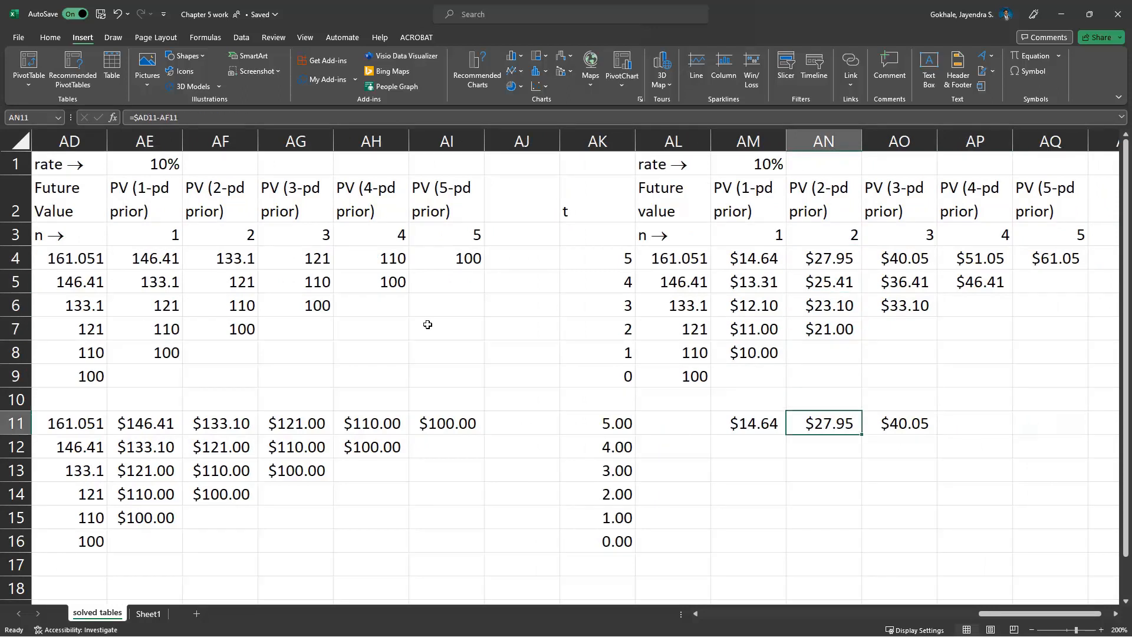
{"action": "key", "text": "Right"}
{"action": "key", "text": "Up"}
{"action": "key", "text": "Up"}
{"action": "key", "text": "Up"}
{"action": "key", "text": "Up"}
{"action": "key", "text": "Up"}
{"action": "key", "text": "Up"}
{"action": "key", "text": "Up"}
{"action": "key", "text": "Down"}
{"action": "key", "text": "Down"}
{"action": "key", "text": "Down"}
{"action": "key", "text": "Down"}
{"action": "key", "text": "Down"}
{"action": "key", "text": "Down"}
Extend the copied subtraction formula to cells AP11 and AQ11 to complete row 11
{"action": "key", "text": "Right"}
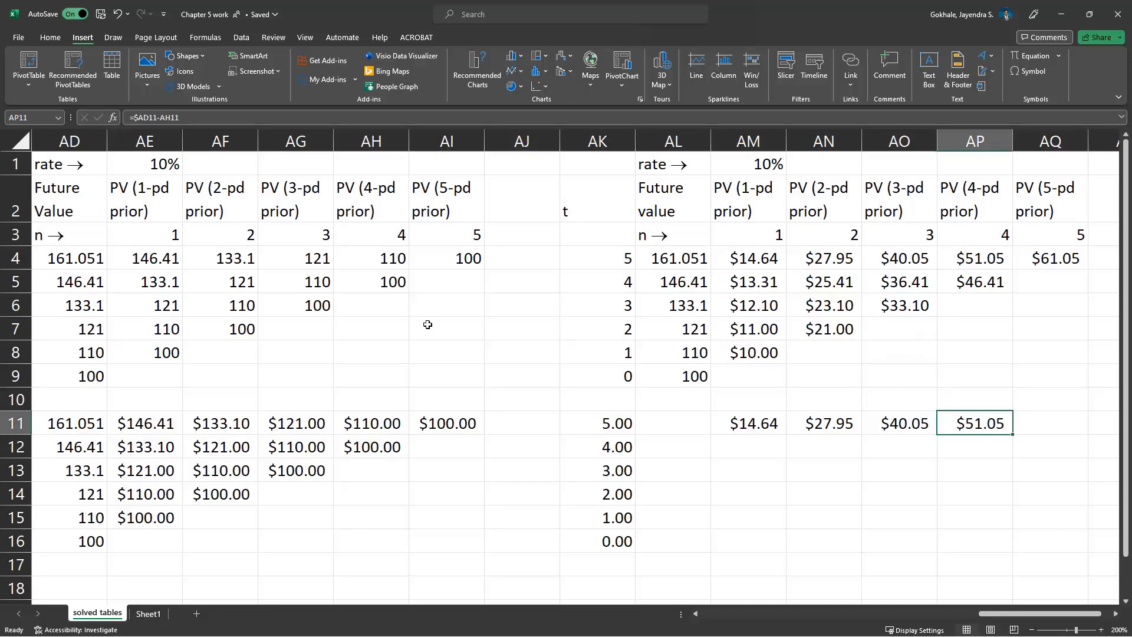
{"action": "key", "text": "Right"}
{"action": "key", "text": "Down"}
Copy the formulas in AM11:AP11 into AM12:AP12
{"action": "key", "text": "Left"}
{"action": "key", "text": "Left"}
{"action": "key", "text": "Left"}
{"action": "key", "text": "Left"}
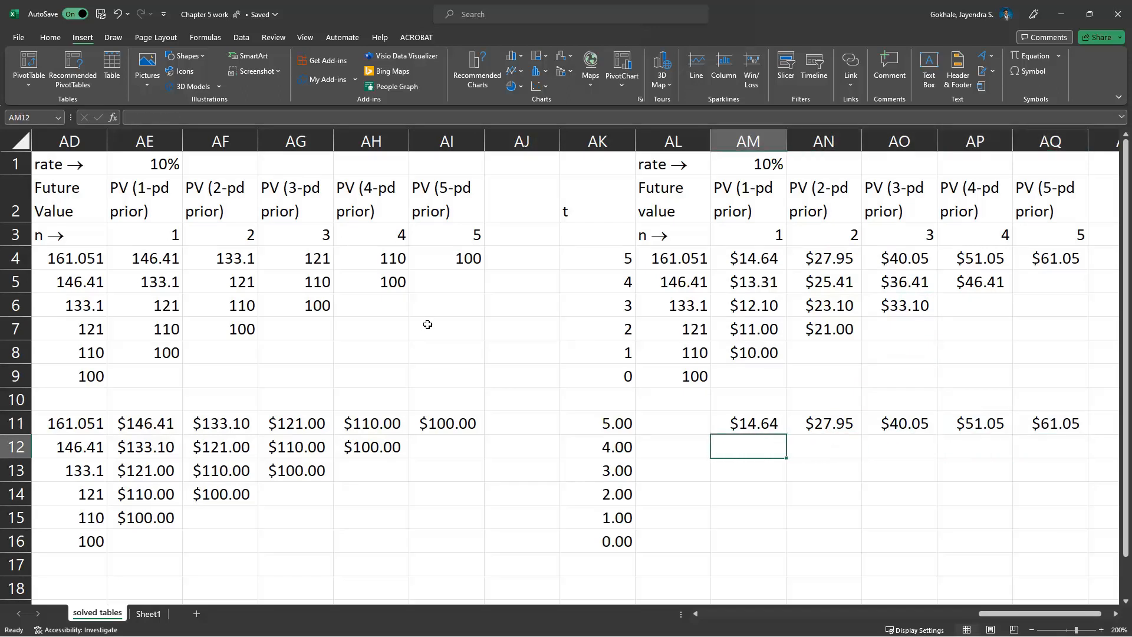
{"action": "key", "text": "Up"}
{"action": "key", "text": "shift+Right"}
{"action": "key", "text": "shift+Right"}
{"action": "key", "text": "shift+Right"}
{"action": "key", "text": "shift+Right"}
{"action": "key", "text": "shift+Left"}
{"action": "key", "text": "ctrl+c"}
{"action": "key", "text": "Down"}
{"action": "key", "text": "ctrl+v"}
Copy the formulas in AM12:AO12 into AM13:AO13
{"action": "key", "text": "shift+Left"}
{"action": "key", "text": "shift+Left"}
{"action": "key", "text": "shift+Left"}
{"action": "key", "text": "shift+Right"}
{"action": "key", "text": "shift+Right"}
{"action": "key", "text": "ctrl+c"}
{"action": "key", "text": "Down"}
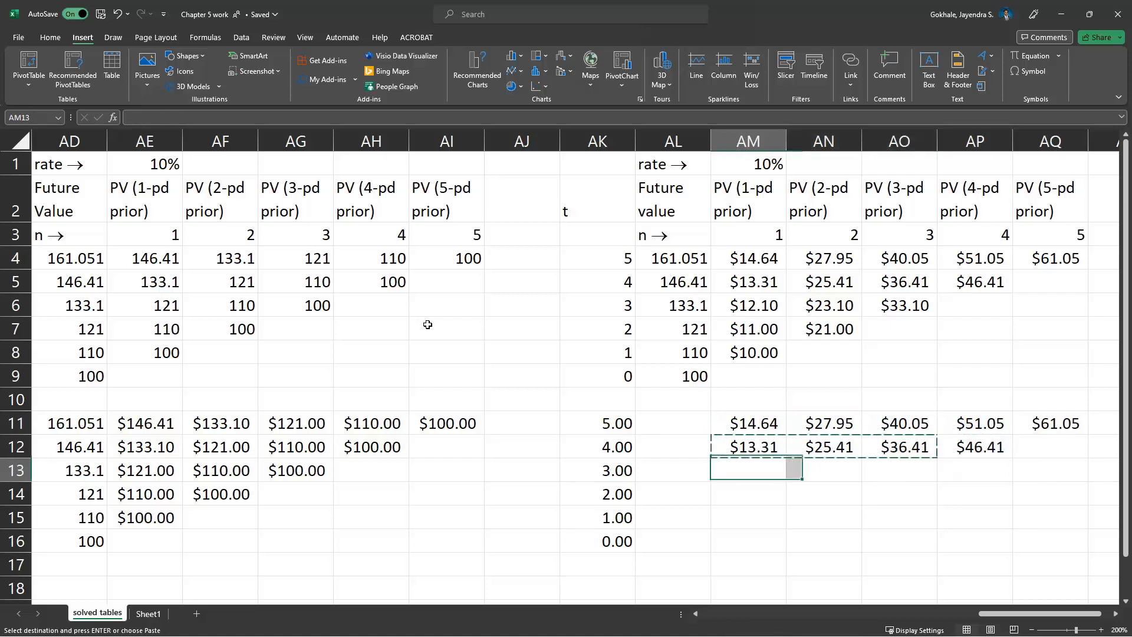
{"action": "key", "text": "ctrl+v"}
Copy the formulas in AM13:AN13 into AM14:AN14
{"action": "key", "text": "shift+Left"}
{"action": "key", "text": "shift+Left"}
{"action": "key", "text": "shift+Right"}
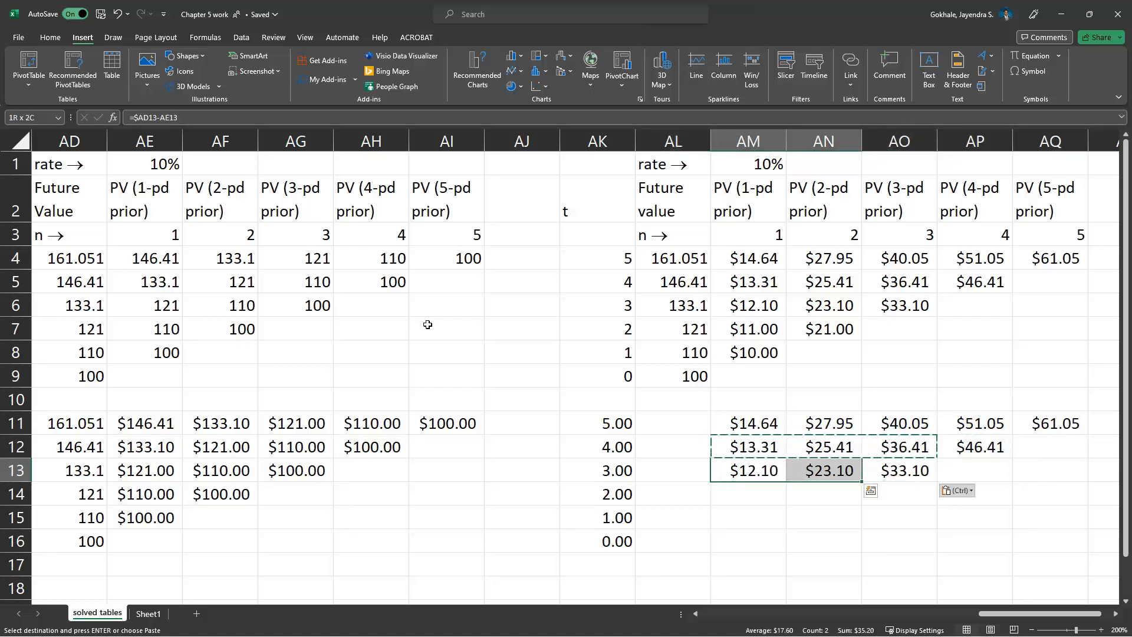
{"action": "key", "text": "ctrl+c"}
{"action": "key", "text": "Down"}
{"action": "key", "text": "ctrl+v"}
Fill the subtraction formula in column AM down into cells AM15 and AM16
{"action": "key", "text": "Down"}
{"action": "key", "text": "Return"}
{"action": "key", "text": "Down"}
{"action": "key", "text": "ctrl+d"}
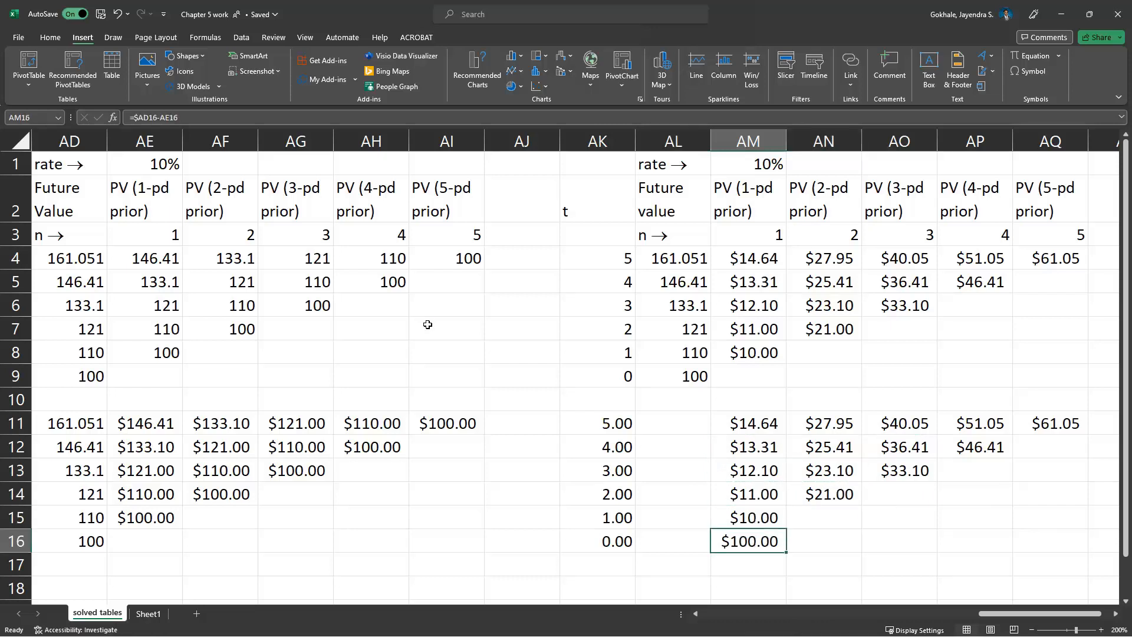
Replace the formula in AM16 with the value 0
{"action": "key", "text": "Delete"}
{"action": "type", "text": "0"}
{"action": "key", "text": "ctrl+Return"}
Review the subtraction formulas in the lower interest table from AM15 up to row 11
{"action": "key", "text": "Up"}
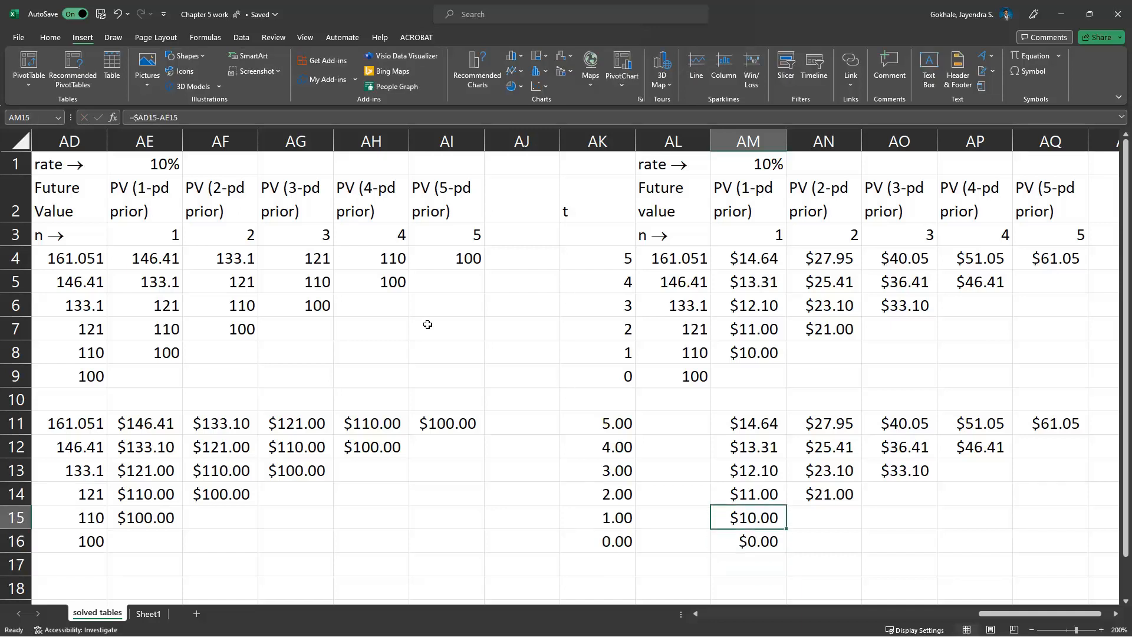
{"action": "key", "text": "Up"}
{"action": "key", "text": "Right"}
{"action": "key", "text": "Up"}
{"action": "key", "text": "Left"}
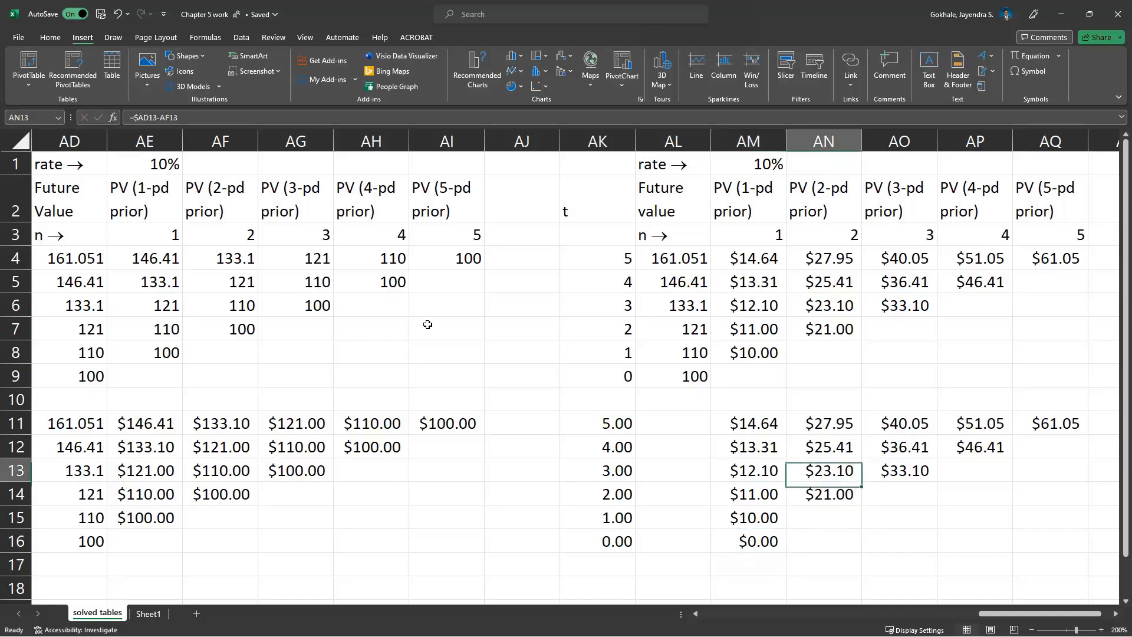
{"action": "key", "text": "Right"}
{"action": "key", "text": "Right"}
{"action": "key", "text": "Up"}
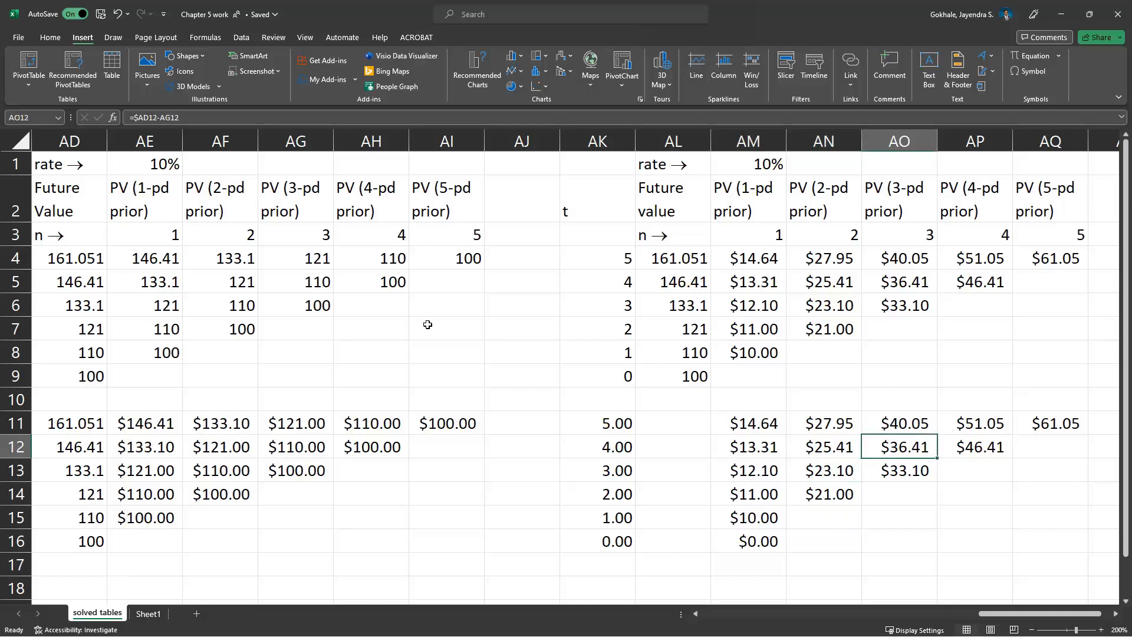
{"action": "key", "text": "Up"}
{"action": "key", "text": "Right"}
{"action": "key", "text": "Right"}
{"action": "key", "text": "Left"}
{"action": "key", "text": "Left"}
{"action": "key", "text": "Left"}
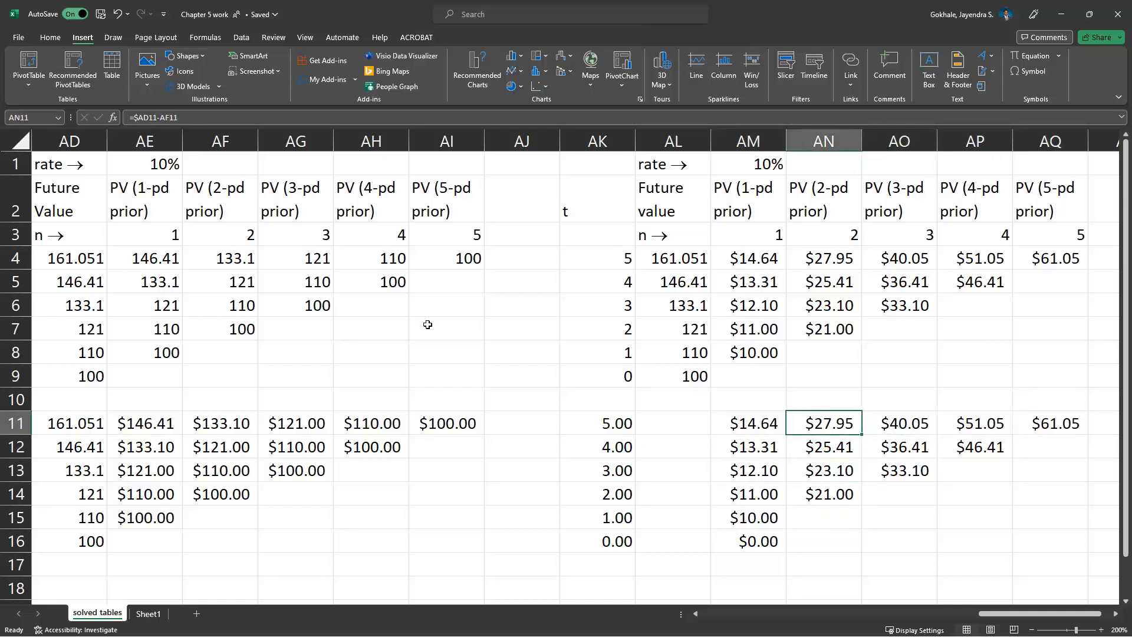
Compare the 1-period interest values in column AM between the upper and lower tables
{"action": "key", "text": "Up"}
{"action": "key", "text": "Up"}
{"action": "key", "text": "Left"}
{"action": "key", "text": "Up"}
{"action": "key", "text": "Up"}
{"action": "key", "text": "Up"}
{"action": "key", "text": "Up"}
{"action": "key", "text": "Up"}
{"action": "key", "text": "Up"}
{"action": "key", "text": "Down"}
{"action": "key", "text": "Down"}
{"action": "key", "text": "Down"}
{"action": "key", "text": "Down"}
{"action": "key", "text": "Down"}
{"action": "key", "text": "Down"}
{"action": "key", "text": "Down"}
{"action": "key", "text": "Down"}
{"action": "key", "text": "Down"}
{"action": "key", "text": "Down"}
{"action": "key", "text": "Down"}
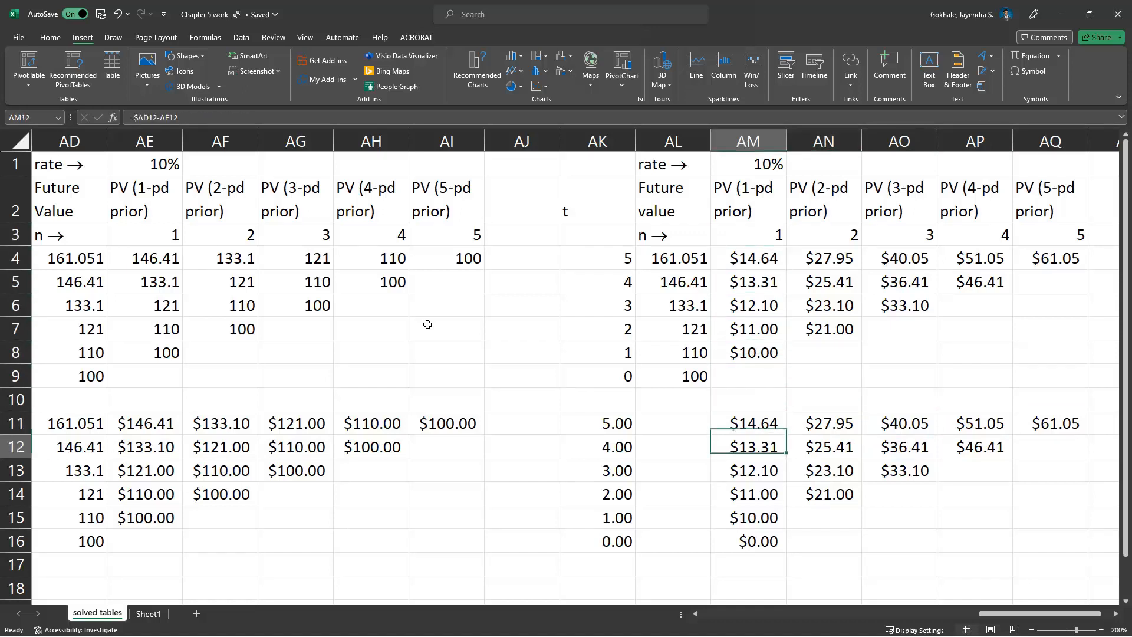
{"action": "key", "text": "Down"}
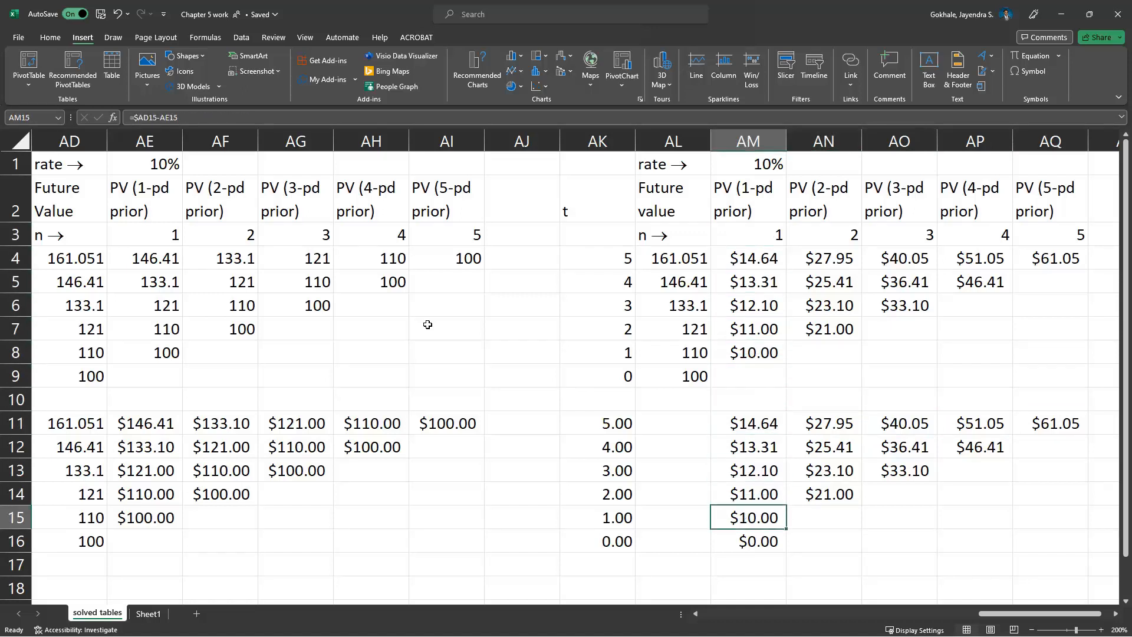
Apply a green fill to AM15 and to its counterpart AM8 in the upper table
{"action": "left_click", "coordinate": [51, 37]}
{"action": "left_click", "coordinate": [202, 79]}
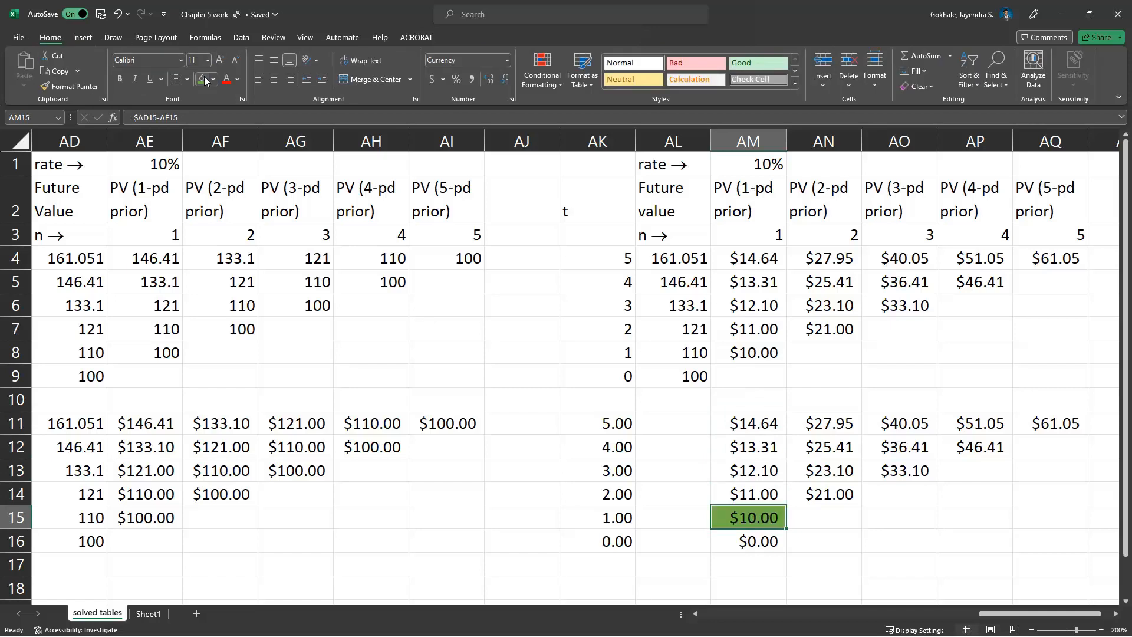
{"action": "key", "text": "Up"}
{"action": "key", "text": "Up"}
{"action": "key", "text": "Up"}
{"action": "key", "text": "Up"}
{"action": "key", "text": "Up"}
{"action": "key", "text": "Up"}
{"action": "key", "text": "Up"}
{"action": "left_click", "coordinate": [203, 79]}
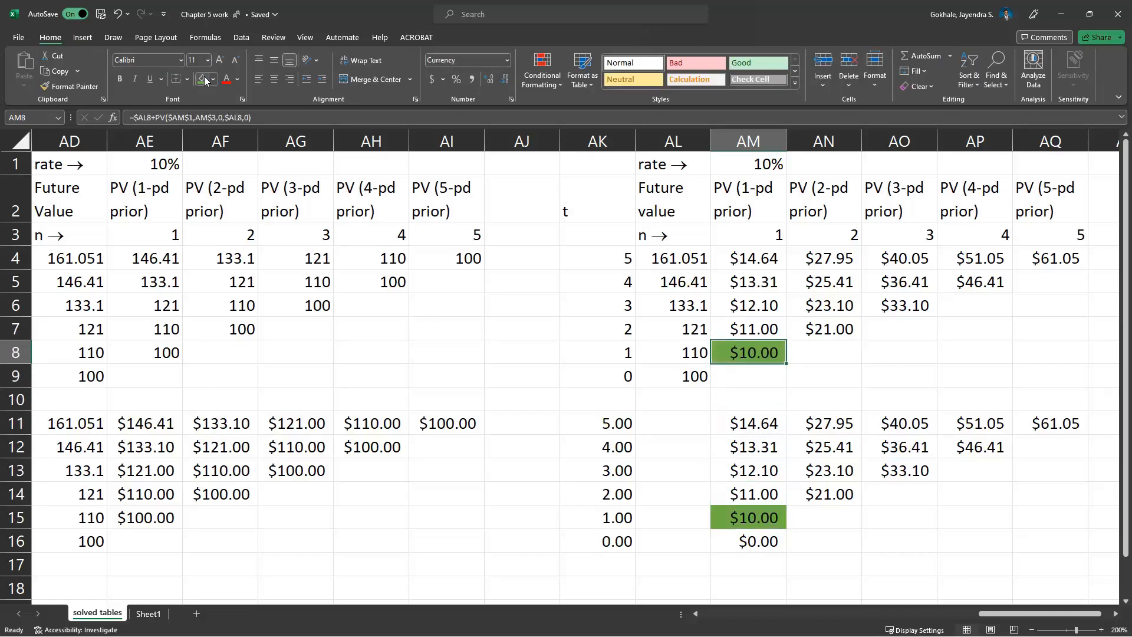
Apply a light blue fill to the 2-period-row interest cells AM14:AN14 in the lower table
{"action": "key", "text": "Down"}
{"action": "key", "text": "Down"}
{"action": "key", "text": "Down"}
{"action": "key", "text": "Down"}
{"action": "key", "text": "Down"}
{"action": "key", "text": "Down"}
{"action": "key", "text": "shift+Right"}
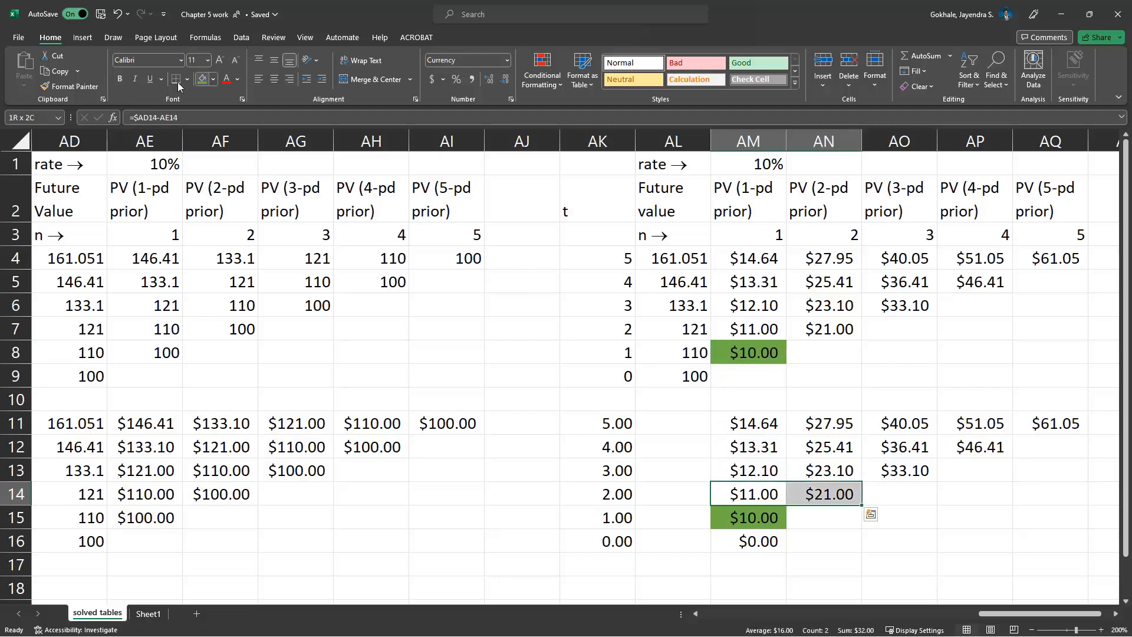
{"action": "left_click", "coordinate": [212, 80]}
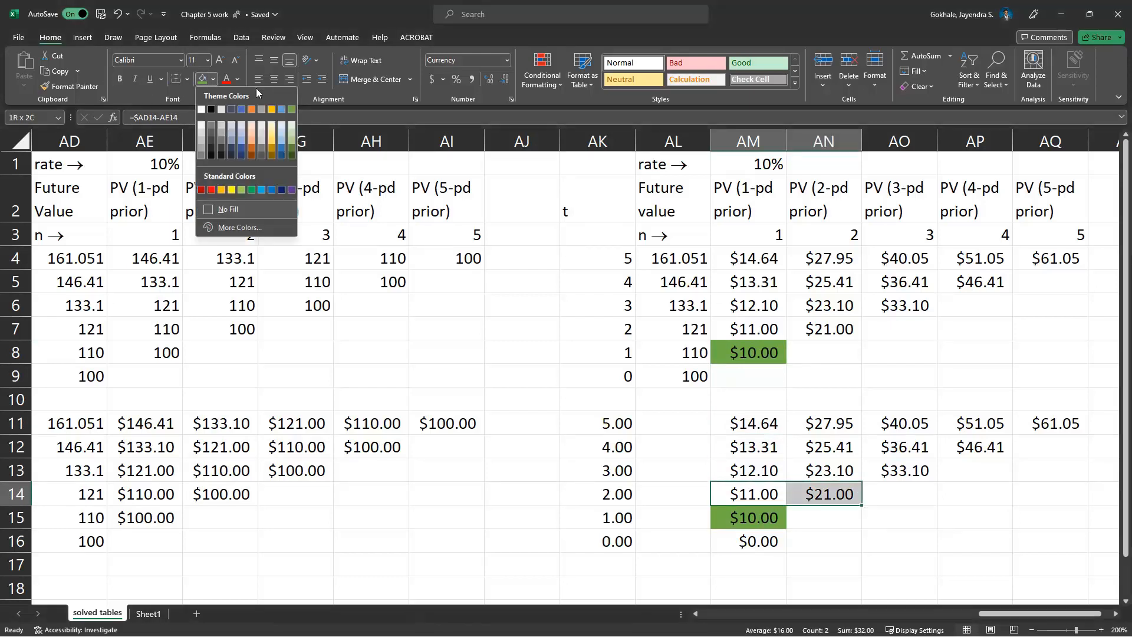
{"action": "left_click", "coordinate": [284, 126]}
Repeat the light blue fill on the matching cells AM7:AN7 in the upper interest table
{"action": "key", "text": "Up"}
{"action": "key", "text": "Up"}
{"action": "key", "text": "Up"}
{"action": "key", "text": "Up"}
{"action": "key", "text": "Up"}
{"action": "key", "text": "Up"}
{"action": "key", "text": "Up"}
{"action": "key", "text": "shift+Right"}
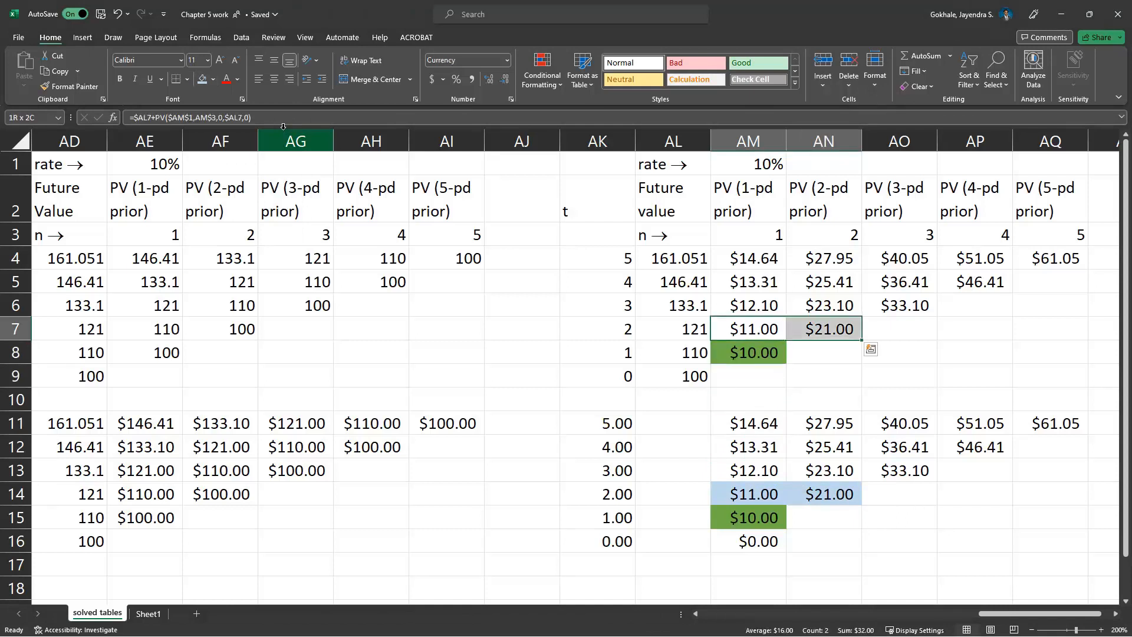
{"action": "key", "text": "F4"}
Apply a gold fill to AM6:AO6 in the upper interest table
{"action": "key", "text": "Up"}
{"action": "key", "text": "Up"}
{"action": "key", "text": "Down"}
{"action": "key", "text": "shift+Right"}
{"action": "key", "text": "shift+Right"}
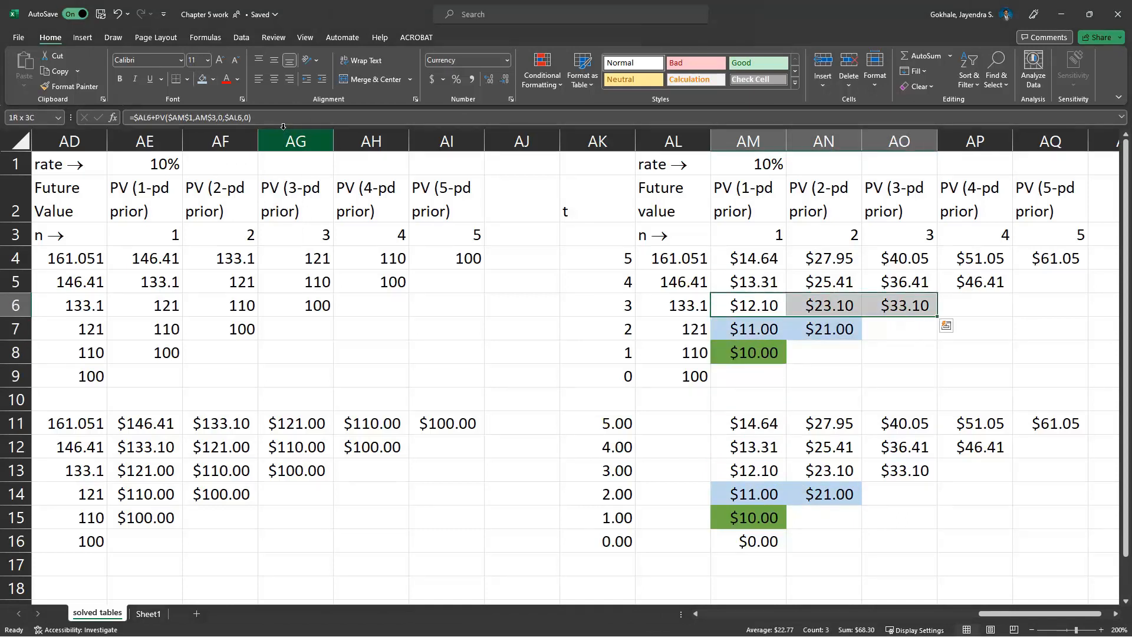
{"action": "left_click", "coordinate": [213, 86]}
{"action": "left_click", "coordinate": [271, 109]}
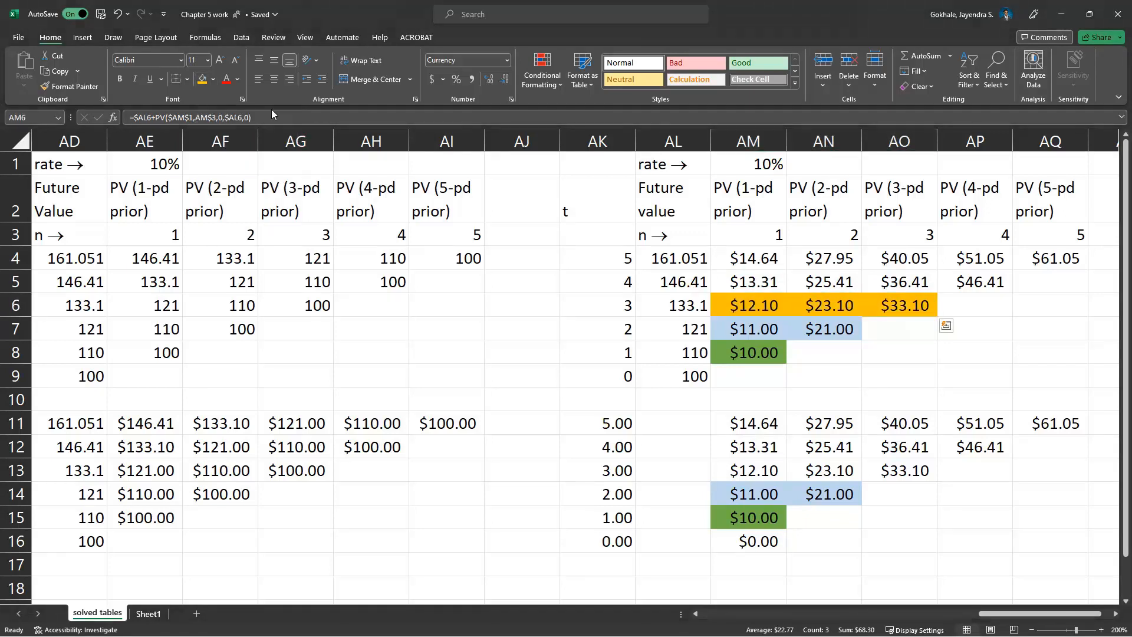
Repeat the gold fill on the matching cells AM13:AO13 in the lower interest table
{"action": "key", "text": "Down"}
{"action": "key", "text": "Down"}
{"action": "key", "text": "Down"}
{"action": "key", "text": "Down"}
{"action": "key", "text": "Down"}
{"action": "key", "text": "Down"}
{"action": "key", "text": "Down"}
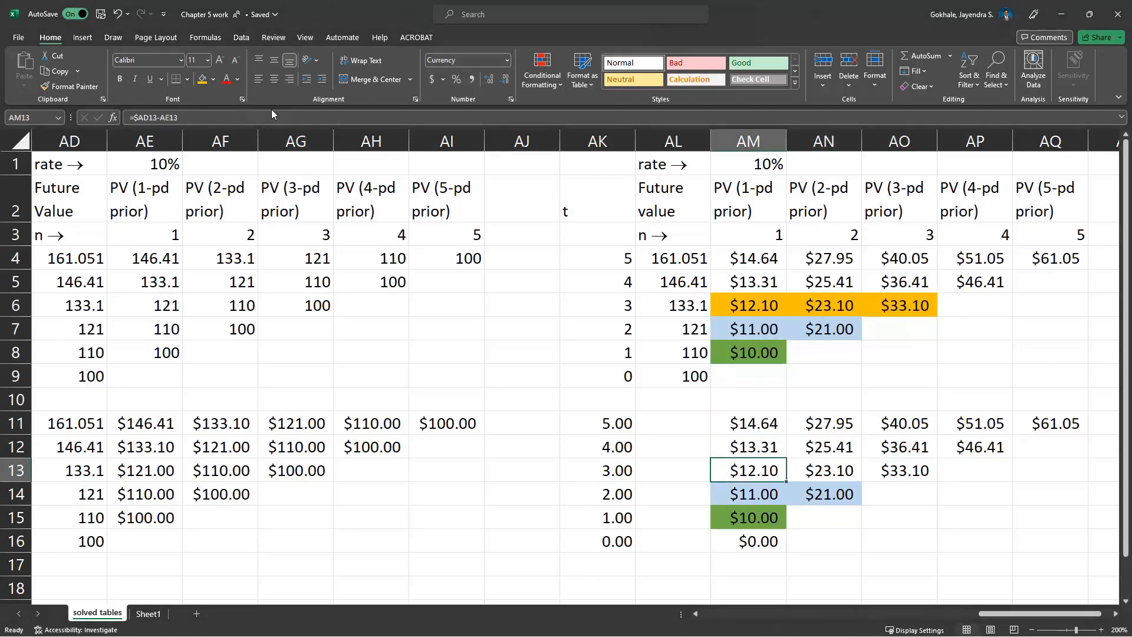
{"action": "key", "text": "shift+Right"}
{"action": "key", "text": "shift+Right"}
{"action": "key", "text": "F4"}
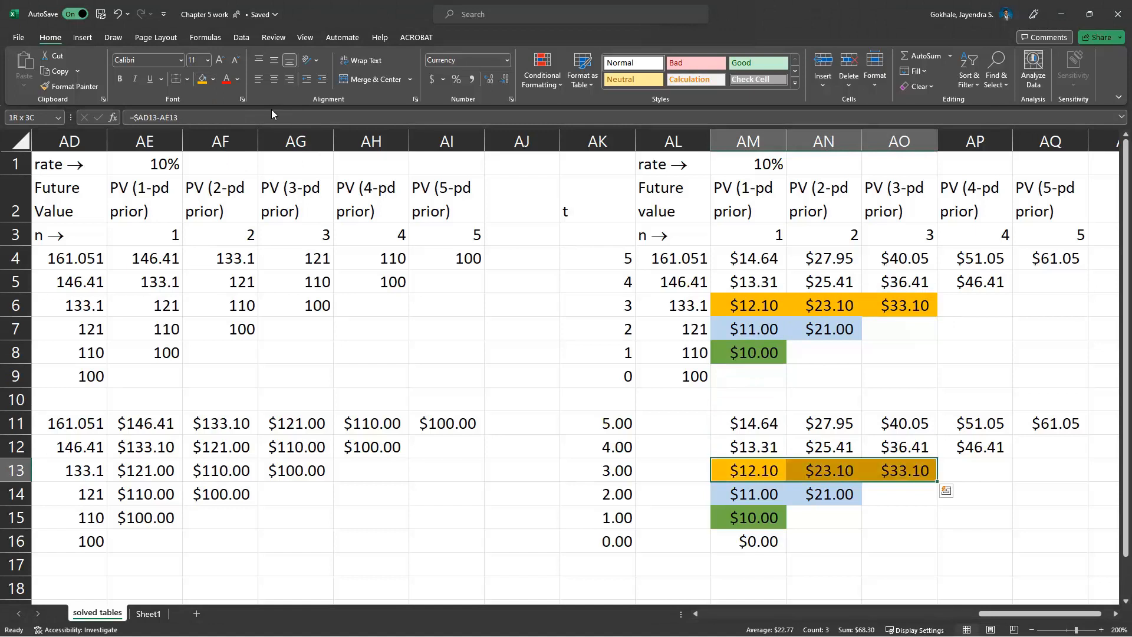
Apply a light orange fill to AM12:AP12 in the lower interest table
{"action": "key", "text": "Up"}
{"action": "key", "text": "shift+Right"}
{"action": "key", "text": "shift+Right"}
{"action": "key", "text": "shift+Right"}
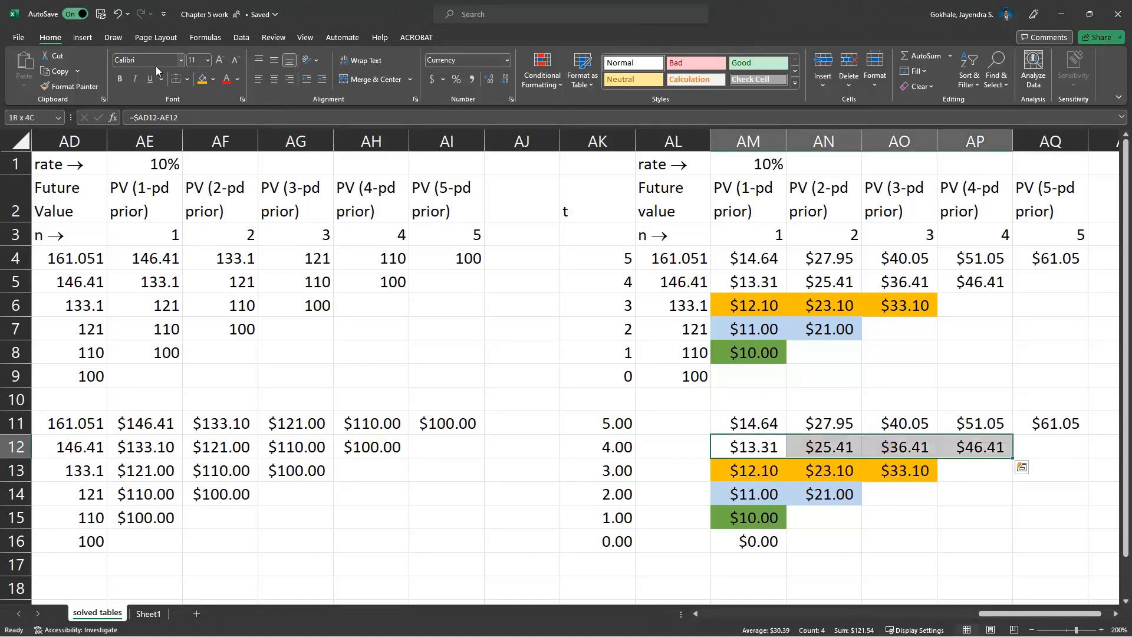
{"action": "left_click", "coordinate": [213, 81]}
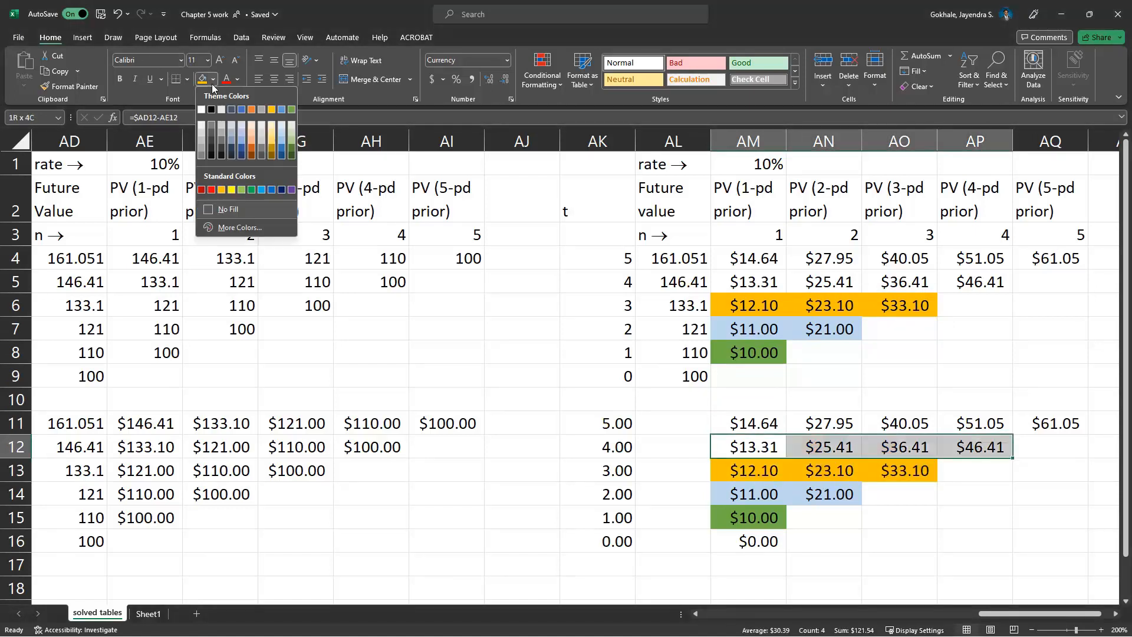
{"action": "left_click", "coordinate": [253, 134]}
Repeat the light orange fill on the matching cells AM5:AP5 in the upper interest table
{"action": "key", "text": "Up"}
{"action": "key", "text": "Up"}
{"action": "key", "text": "Up"}
{"action": "key", "text": "Up"}
{"action": "key", "text": "Up"}
{"action": "key", "text": "Up"}
{"action": "key", "text": "Up"}
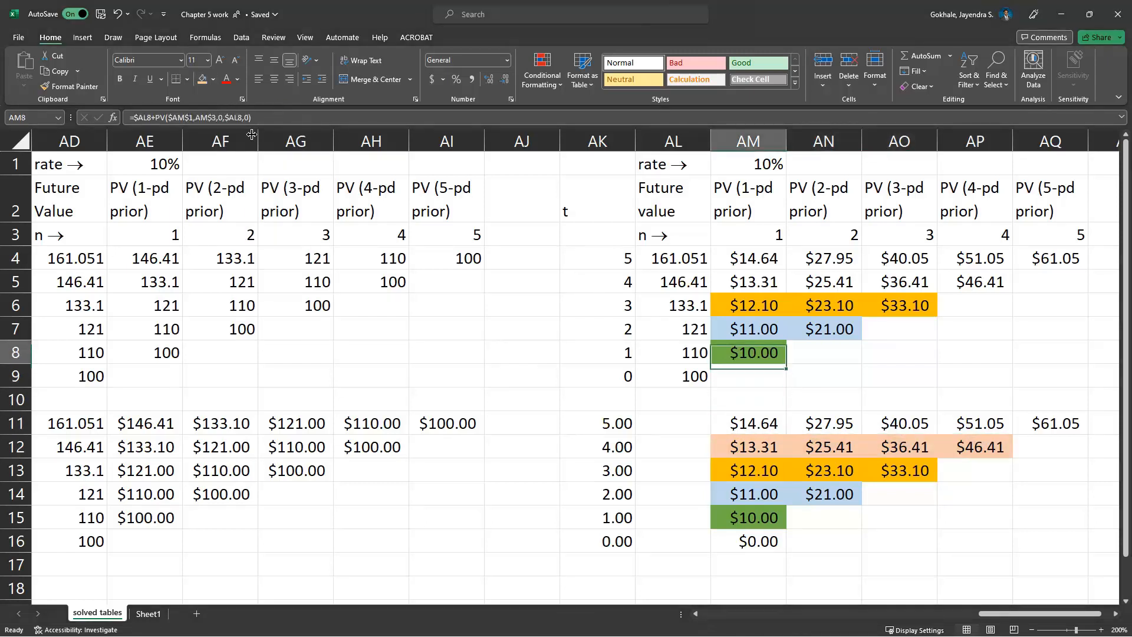
{"action": "key", "text": "shift+Right"}
{"action": "key", "text": "shift+Right"}
{"action": "key", "text": "shift+Right"}
{"action": "key", "text": "F4"}
Apply a light gray fill to AM4:AQ4 in the first row of the upper interest table
{"action": "key", "text": "Up"}
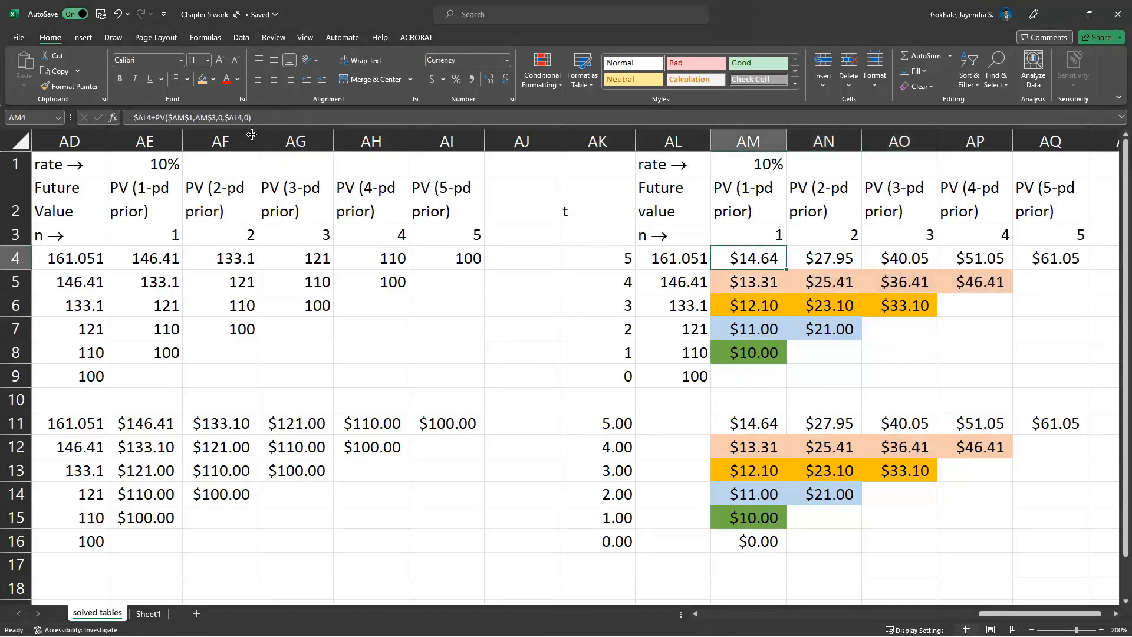
{"action": "key", "text": "shift+Right"}
{"action": "key", "text": "shift+Right"}
{"action": "key", "text": "shift+Right"}
{"action": "key", "text": "shift+Right"}
{"action": "left_click", "coordinate": [213, 79]}
{"action": "left_click", "coordinate": [204, 131]}
Repeat the light gray fill on the matching cells AM11:AQ11 in the lower interest table
{"action": "key", "text": "Down"}
{"action": "key", "text": "Down"}
{"action": "key", "text": "Down"}
{"action": "key", "text": "Down"}
{"action": "key", "text": "Down"}
{"action": "key", "text": "Down"}
{"action": "key", "text": "Down"}
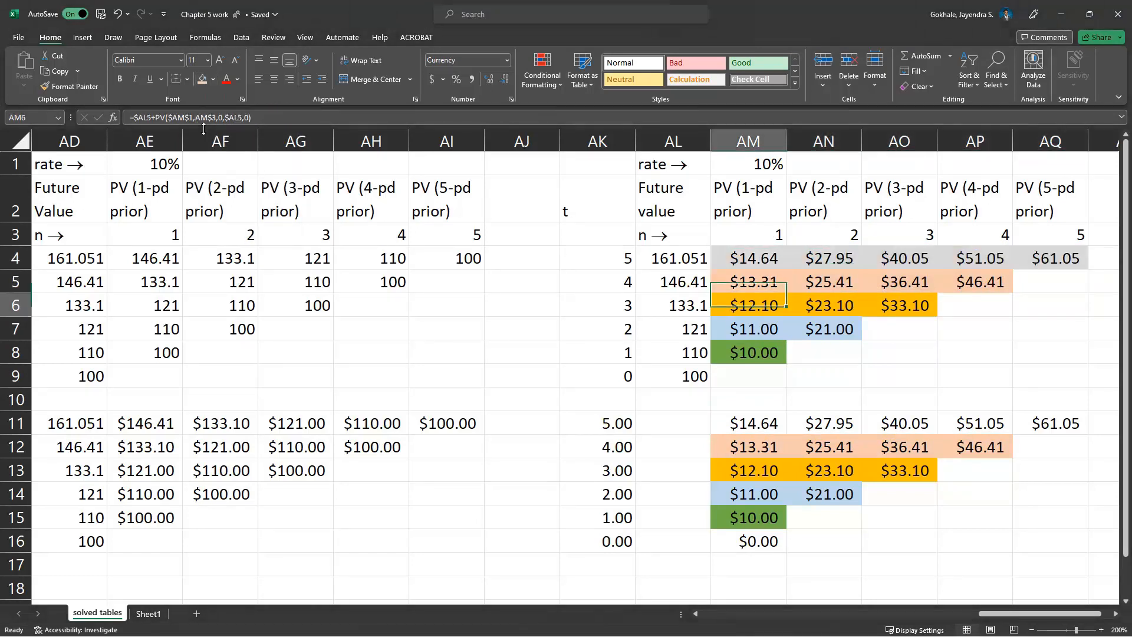
{"action": "key", "text": "shift+Right"}
{"action": "key", "text": "shift+Right"}
{"action": "key", "text": "shift+Right"}
{"action": "key", "text": "shift+Right"}
{"action": "key", "text": "F4"}
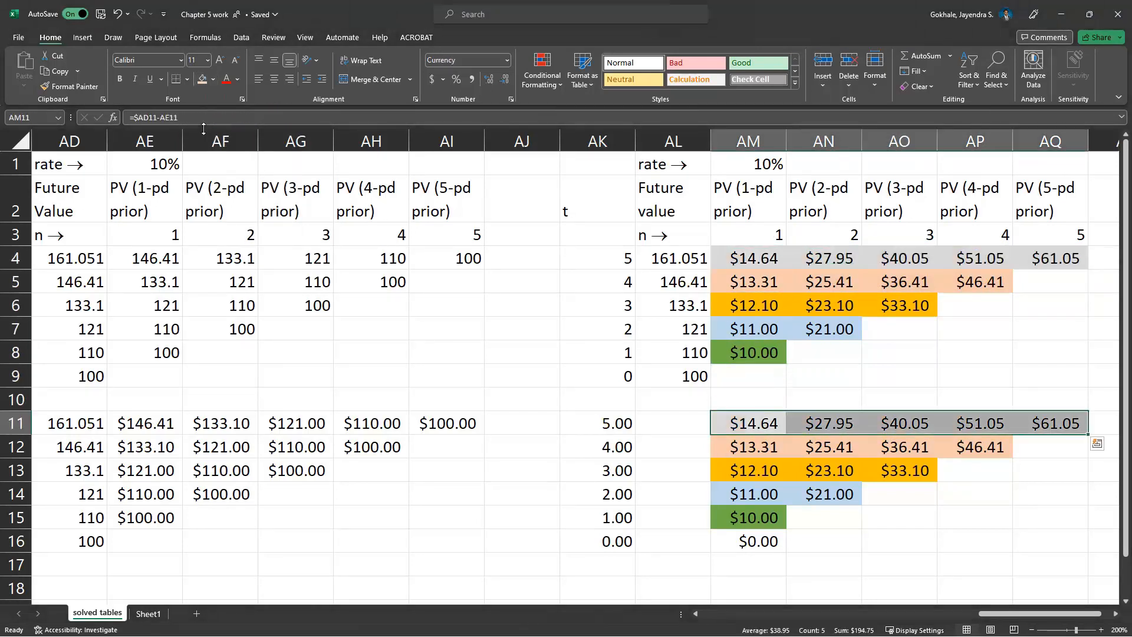
Review the subtraction formulas across row 11 of the lower interest table, from AP11 back to AM11
{"action": "key", "text": "Down"}
{"action": "key", "text": "Right"}
{"action": "key", "text": "Right"}
{"action": "key", "text": "Right"}
{"action": "key", "text": "Up"}
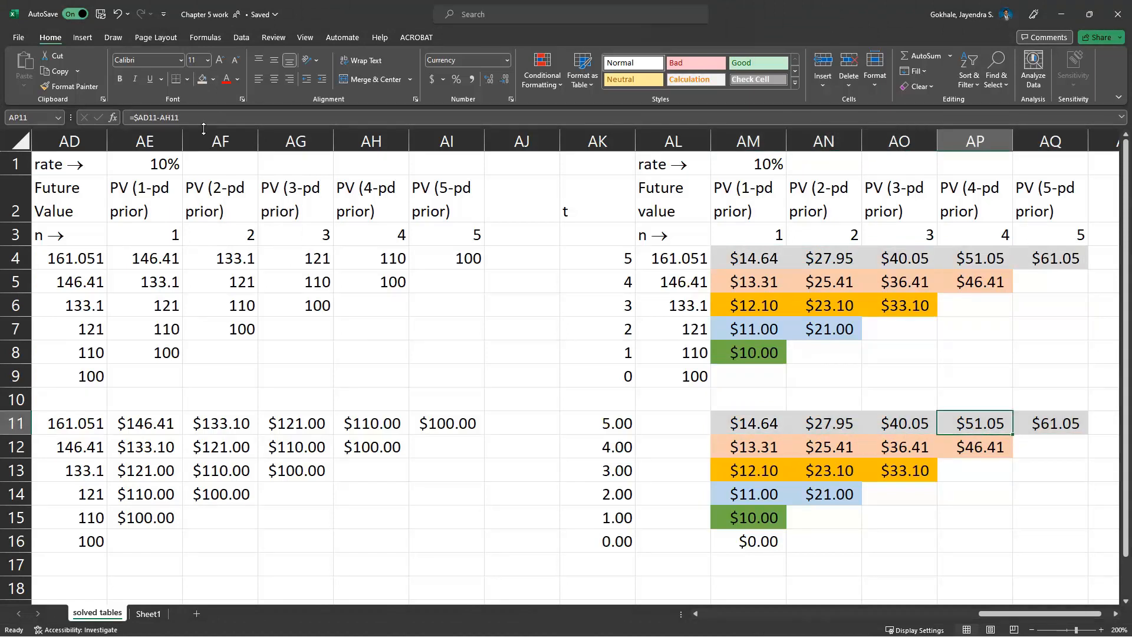
{"action": "key", "text": "Left"}
{"action": "key", "text": "Left"}
{"action": "key", "text": "Left"}
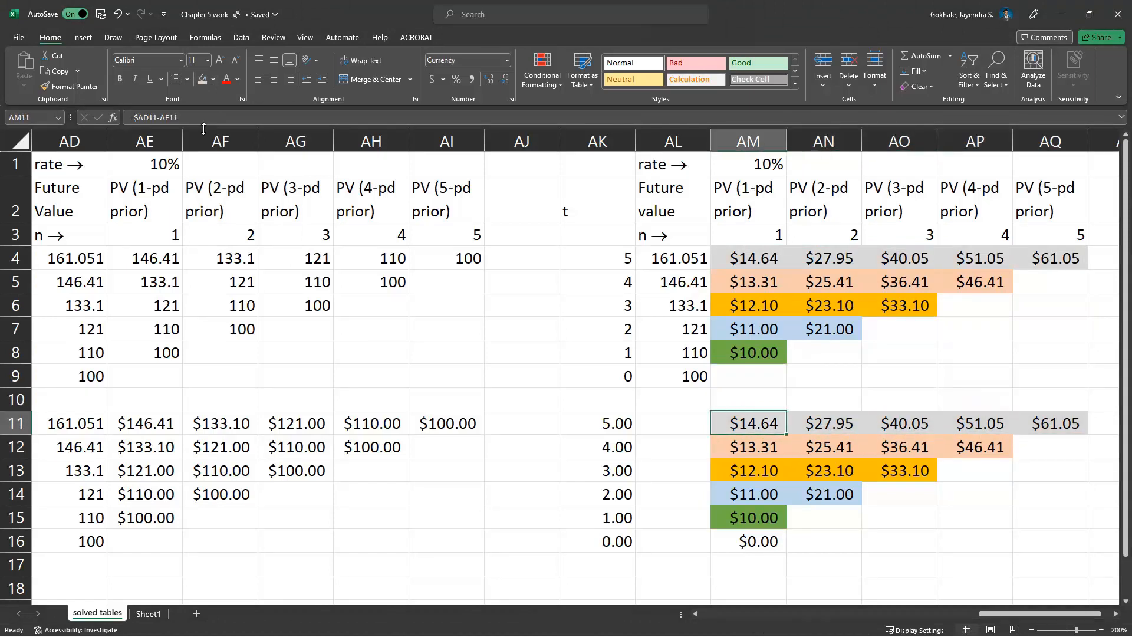
Examine the PV-based interest formula in AM4, and switch to the browser to view the textbook's Table 5.2b3
{"action": "key", "text": "Up"}
{"action": "key", "text": "Up"}
{"action": "key", "text": "Up"}
{"action": "key", "text": "Up"}
{"action": "key", "text": "Up"}
{"action": "key", "text": "Up"}
{"action": "key", "text": "Up"}
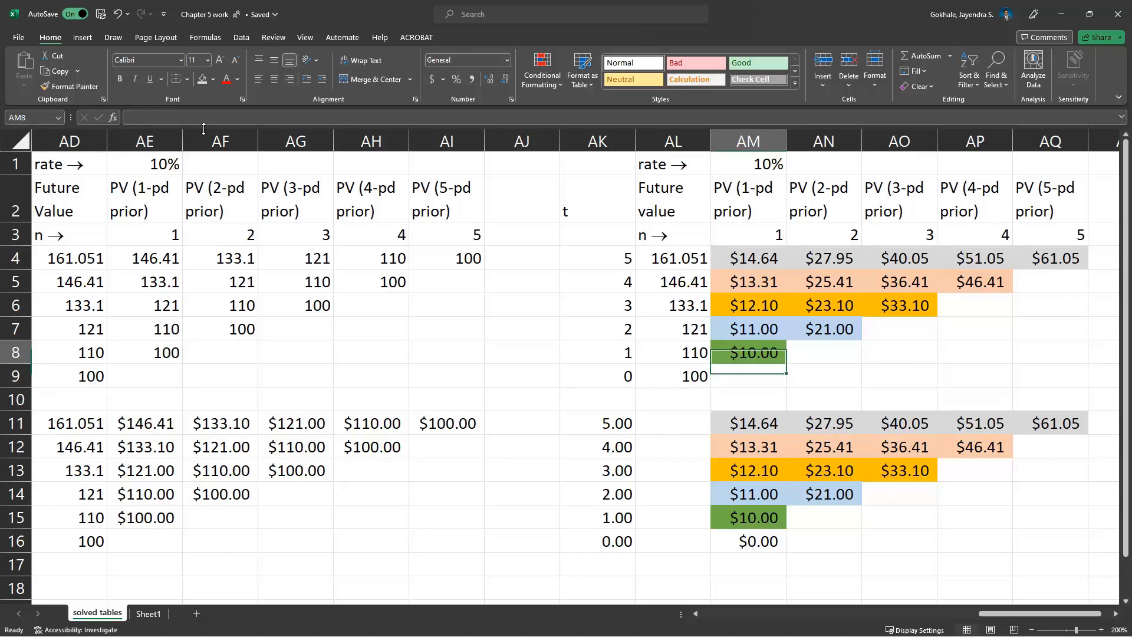
{"action": "key", "text": "F2"}
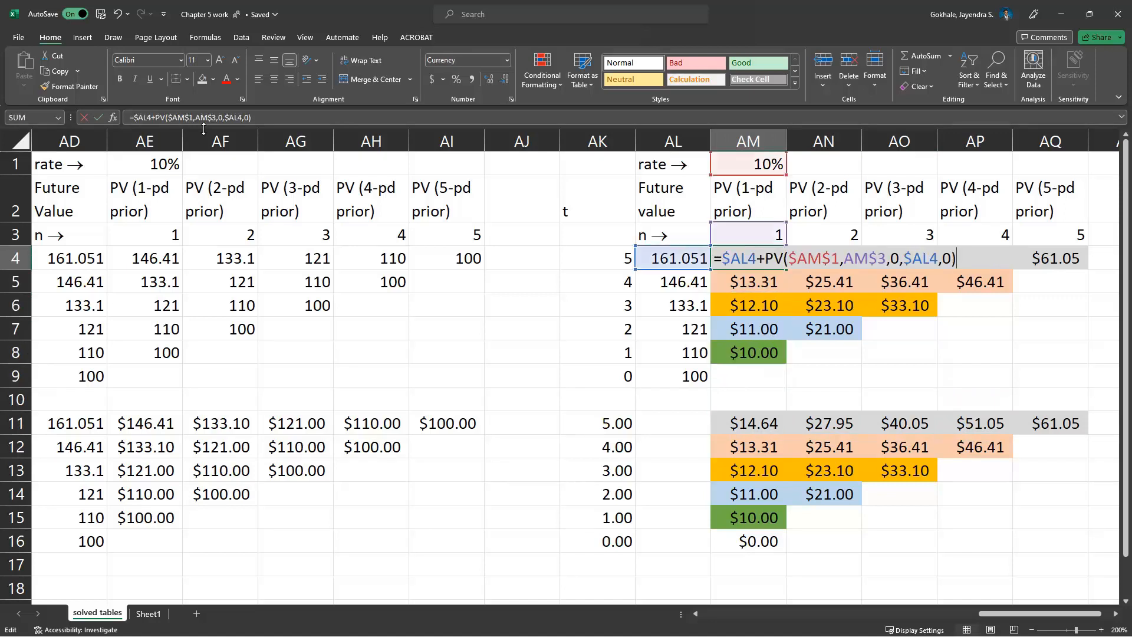
{"action": "key", "text": "Return"}
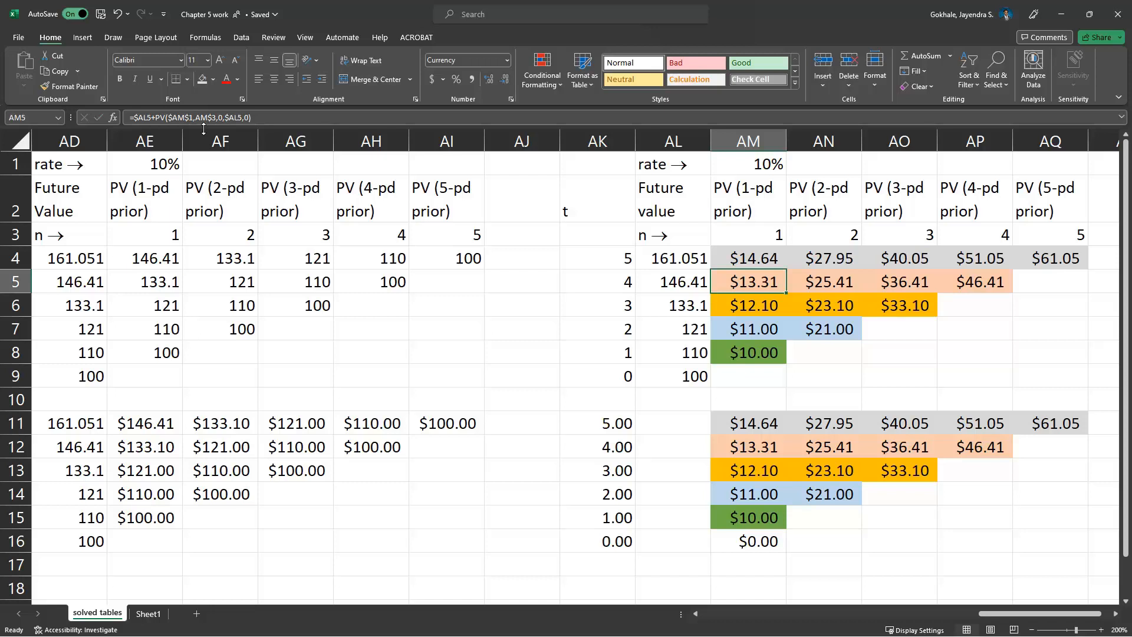
{"action": "key", "text": "Up"}
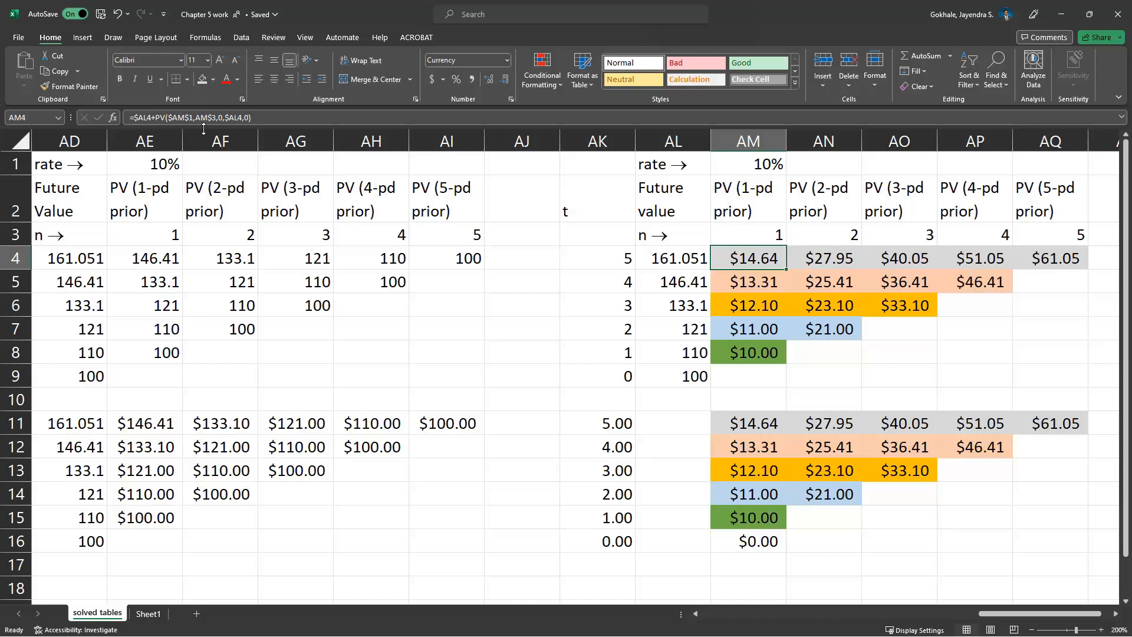
{"action": "key", "text": "alt+Tab"}
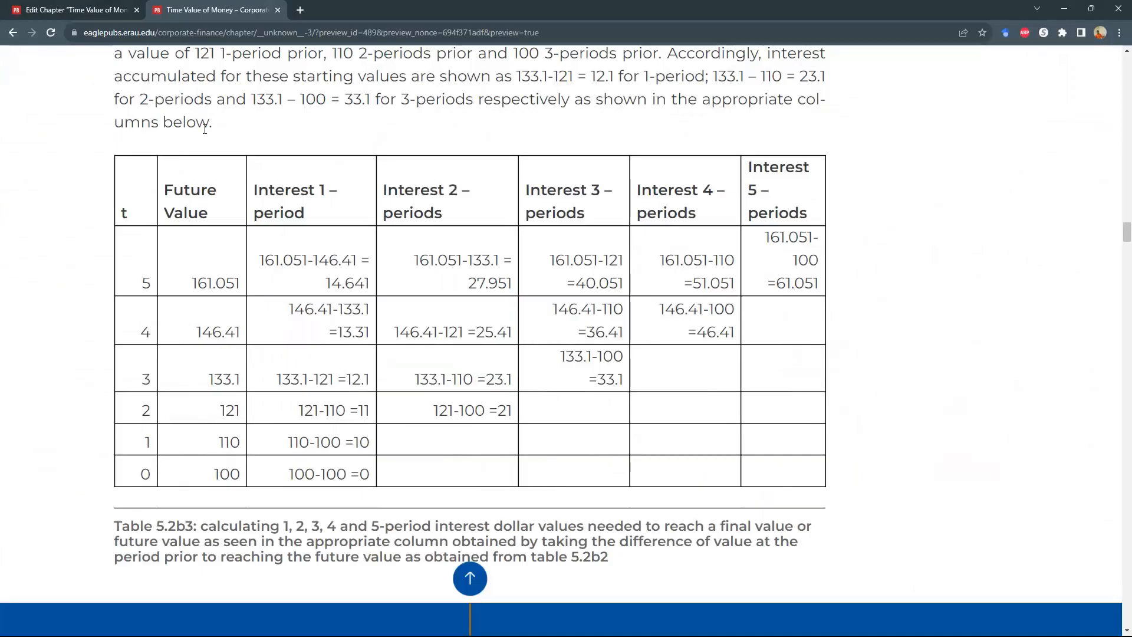